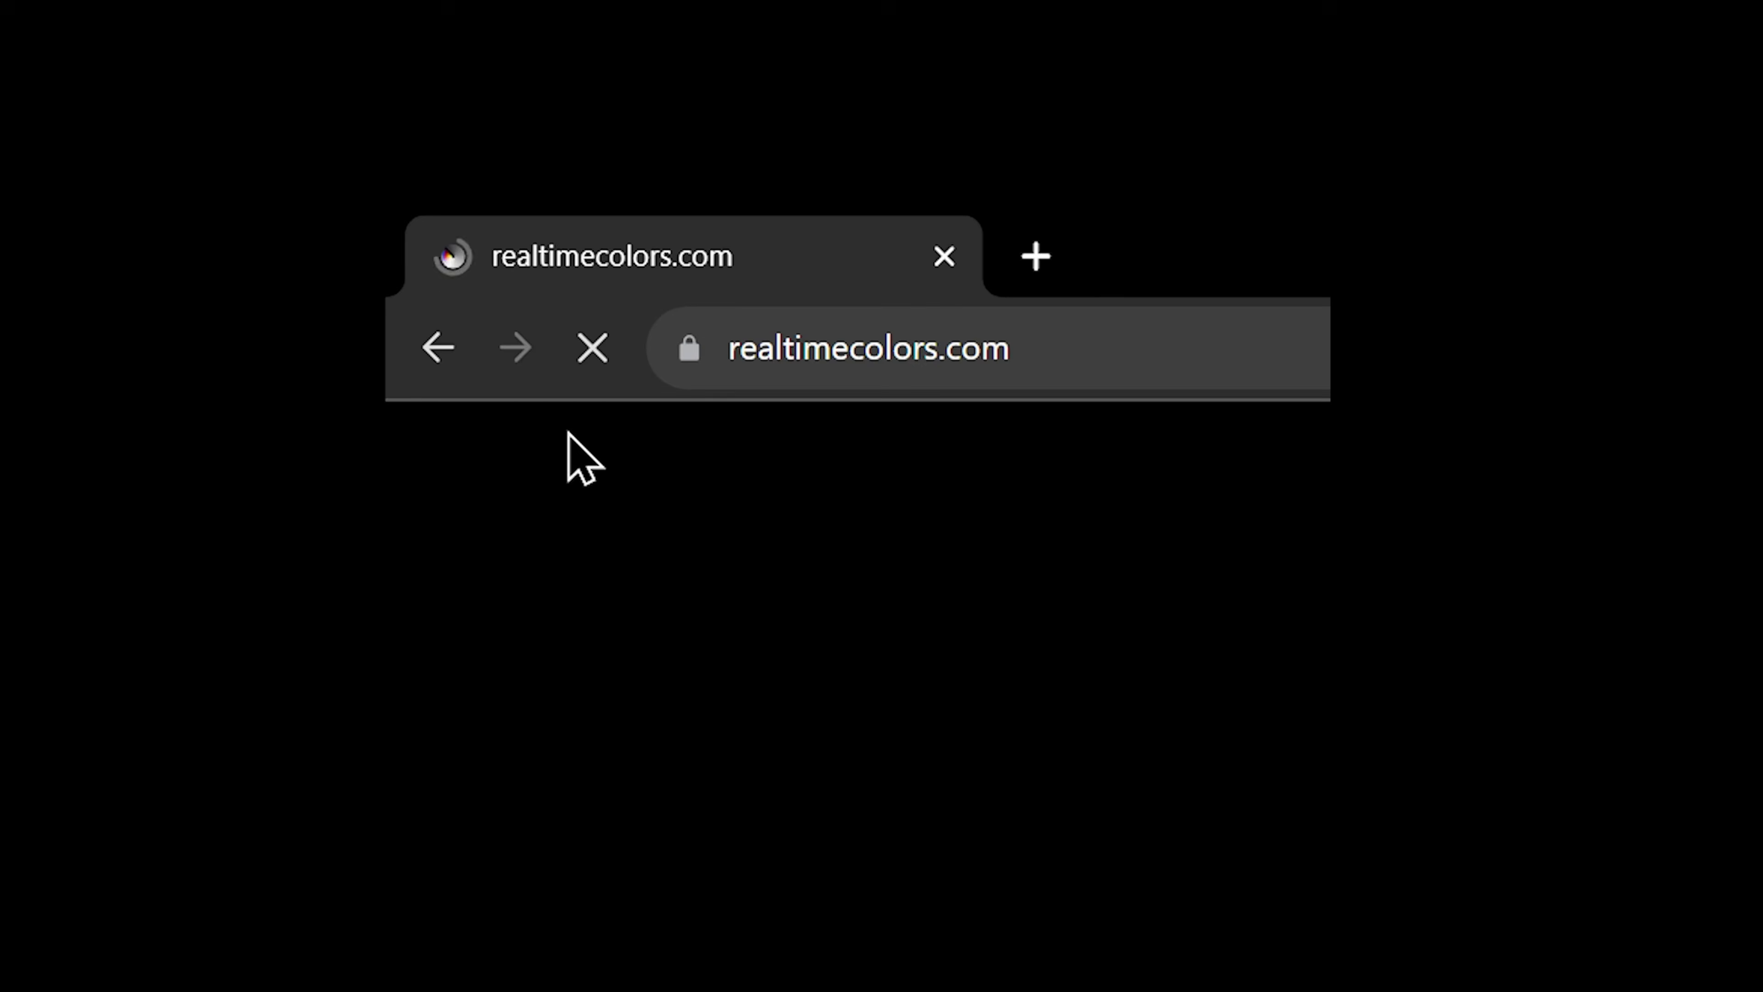
Scroll the Realtime Colors home page down through its sections toward the footer.
scroll(881, 486, "down", 10)
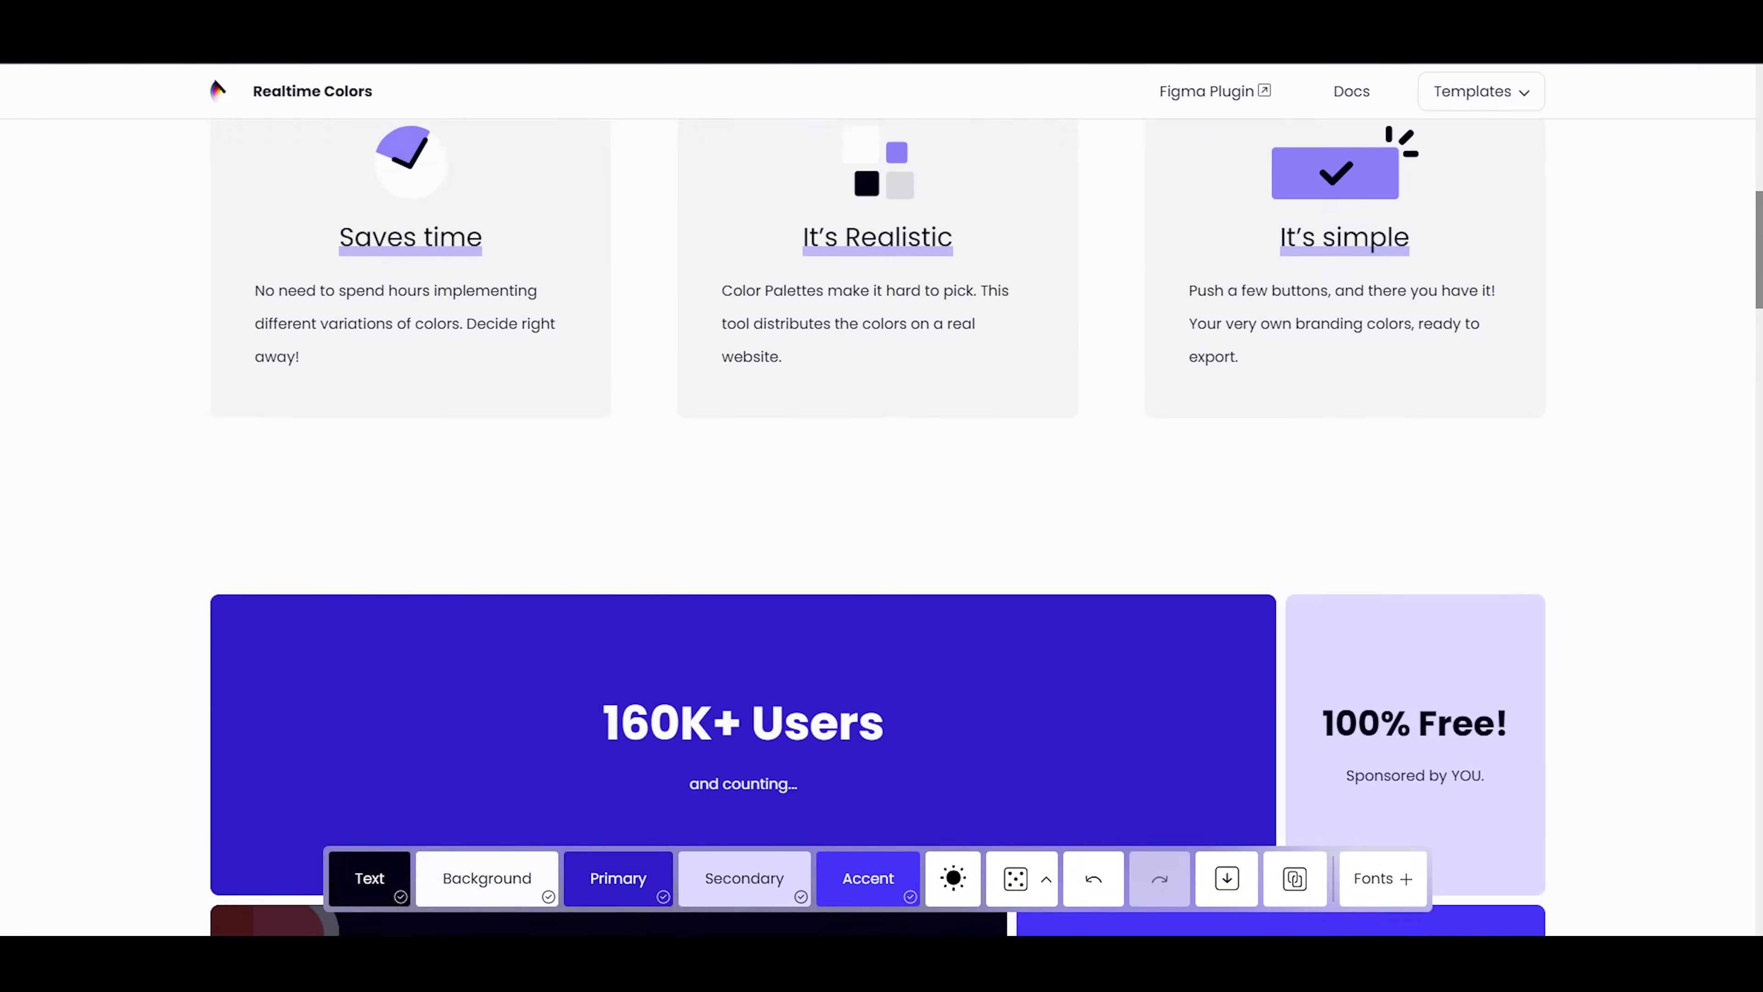
scroll(882, 486, "down", 20)
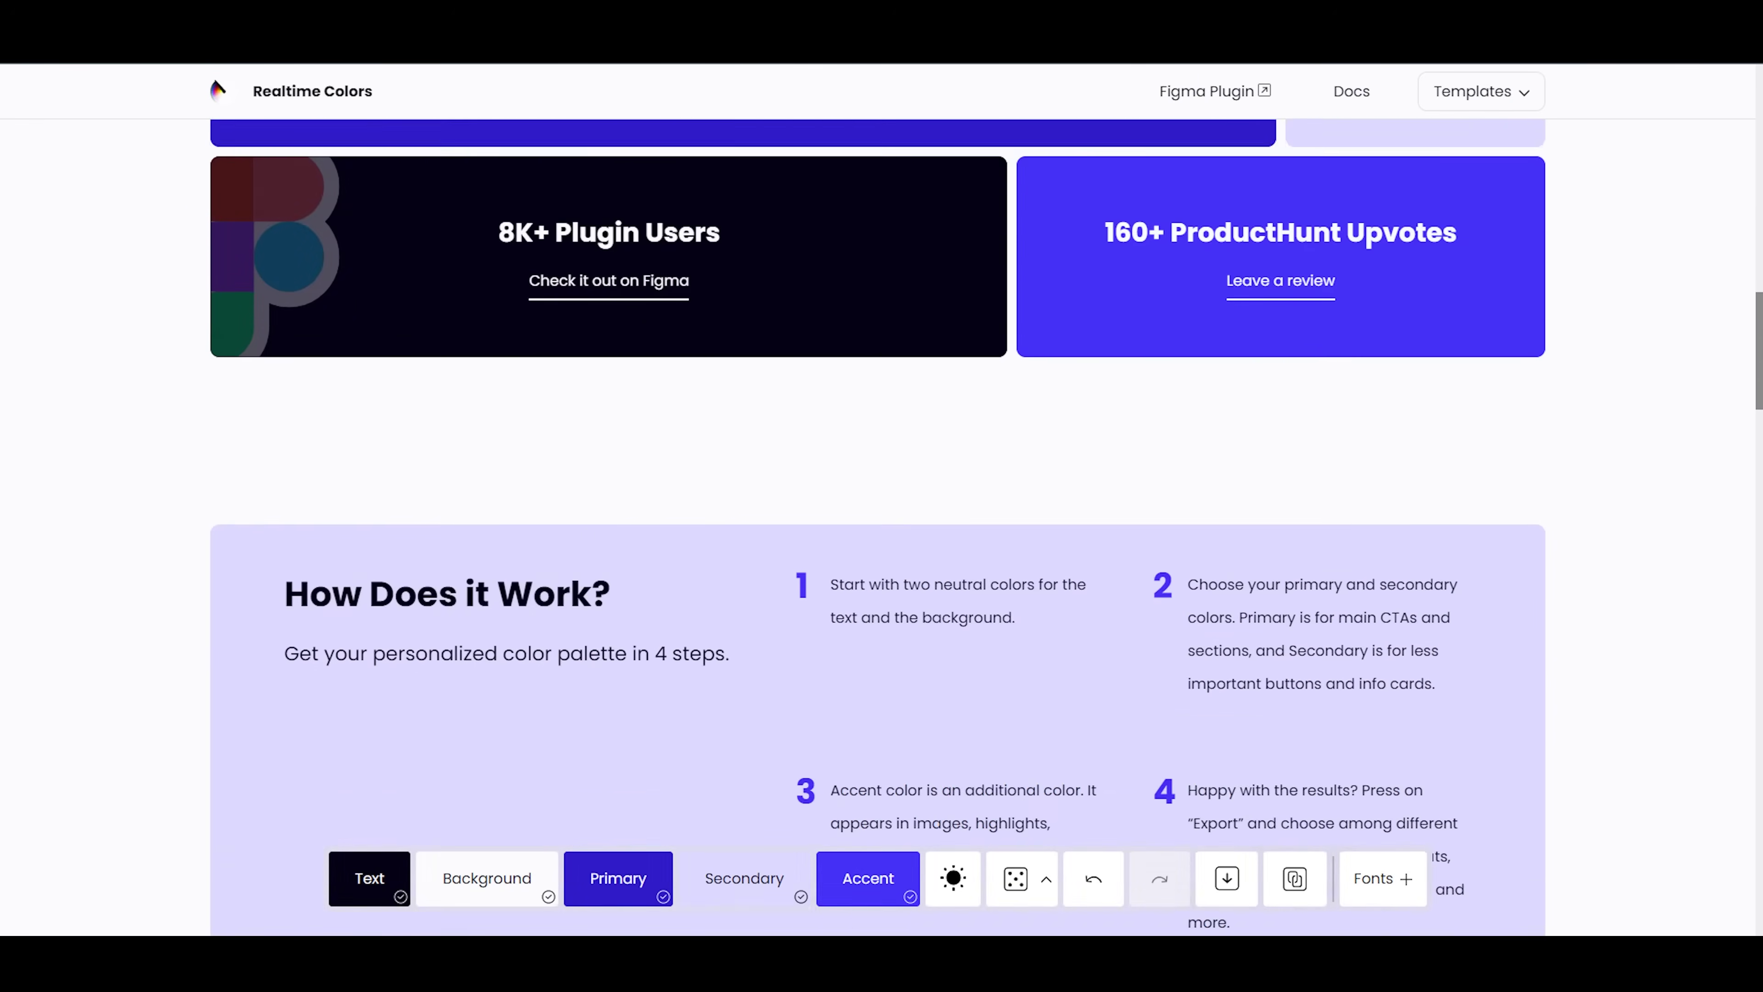
scroll(882, 486, "down", 5)
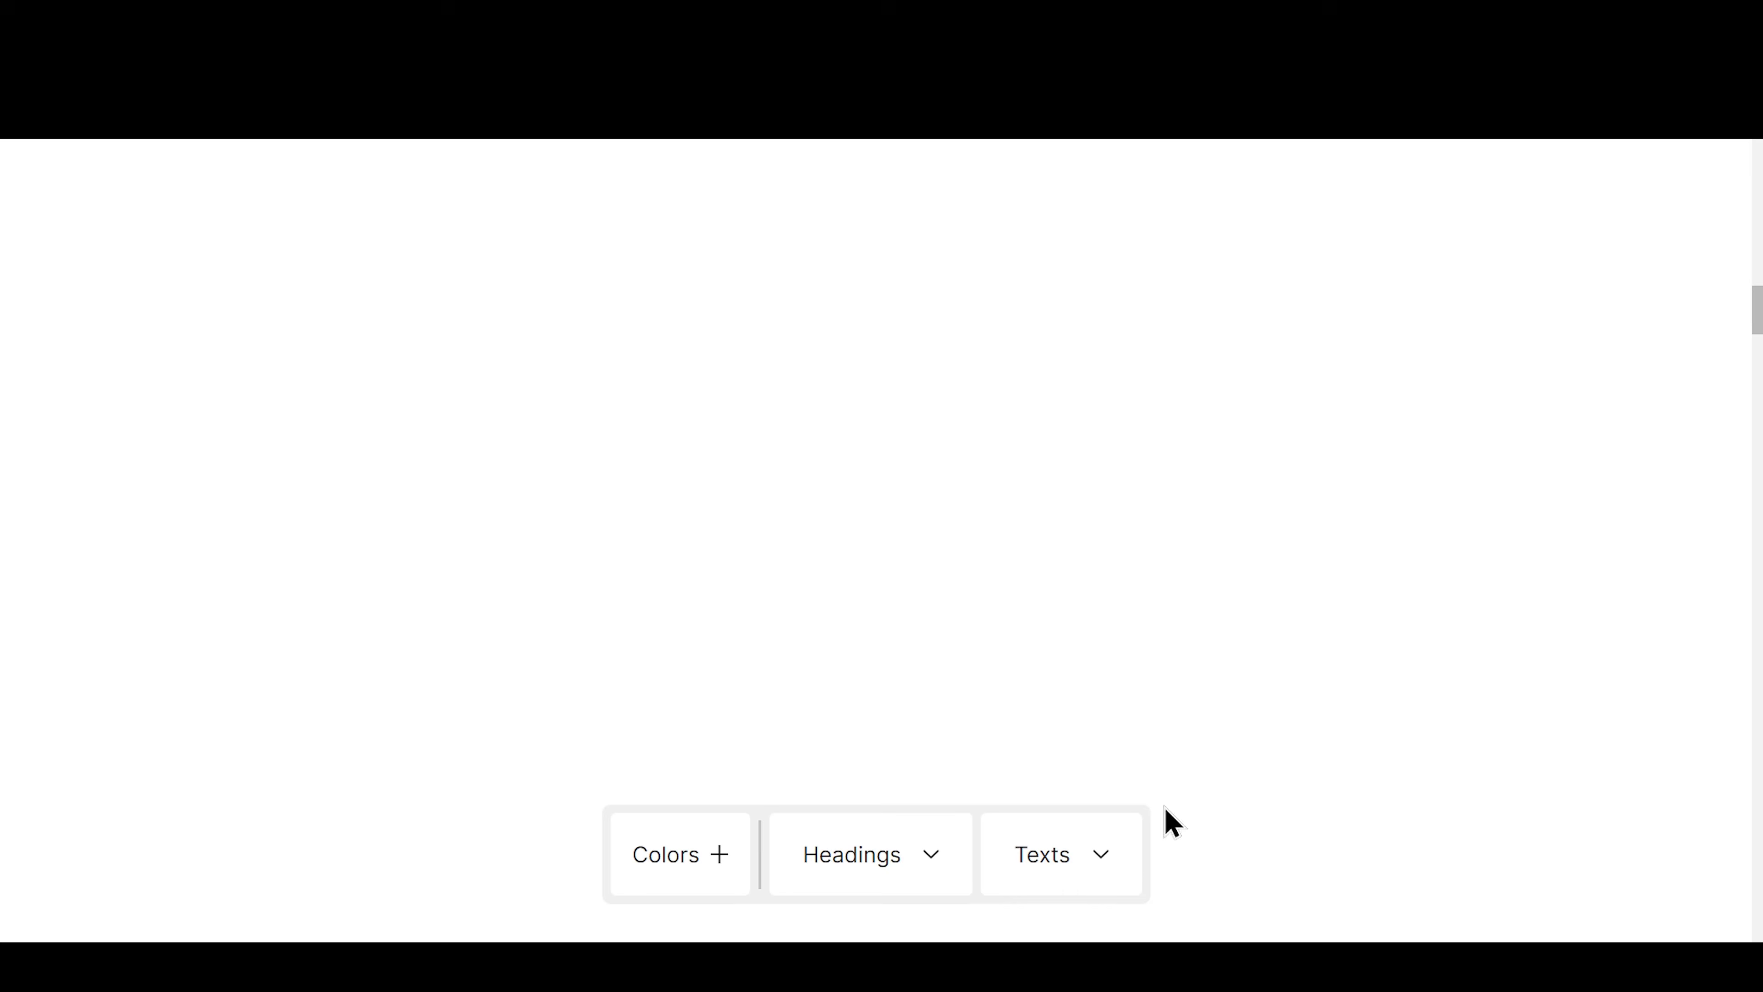
Set the body text font to Roboto Mono.
left_click(1102, 864)
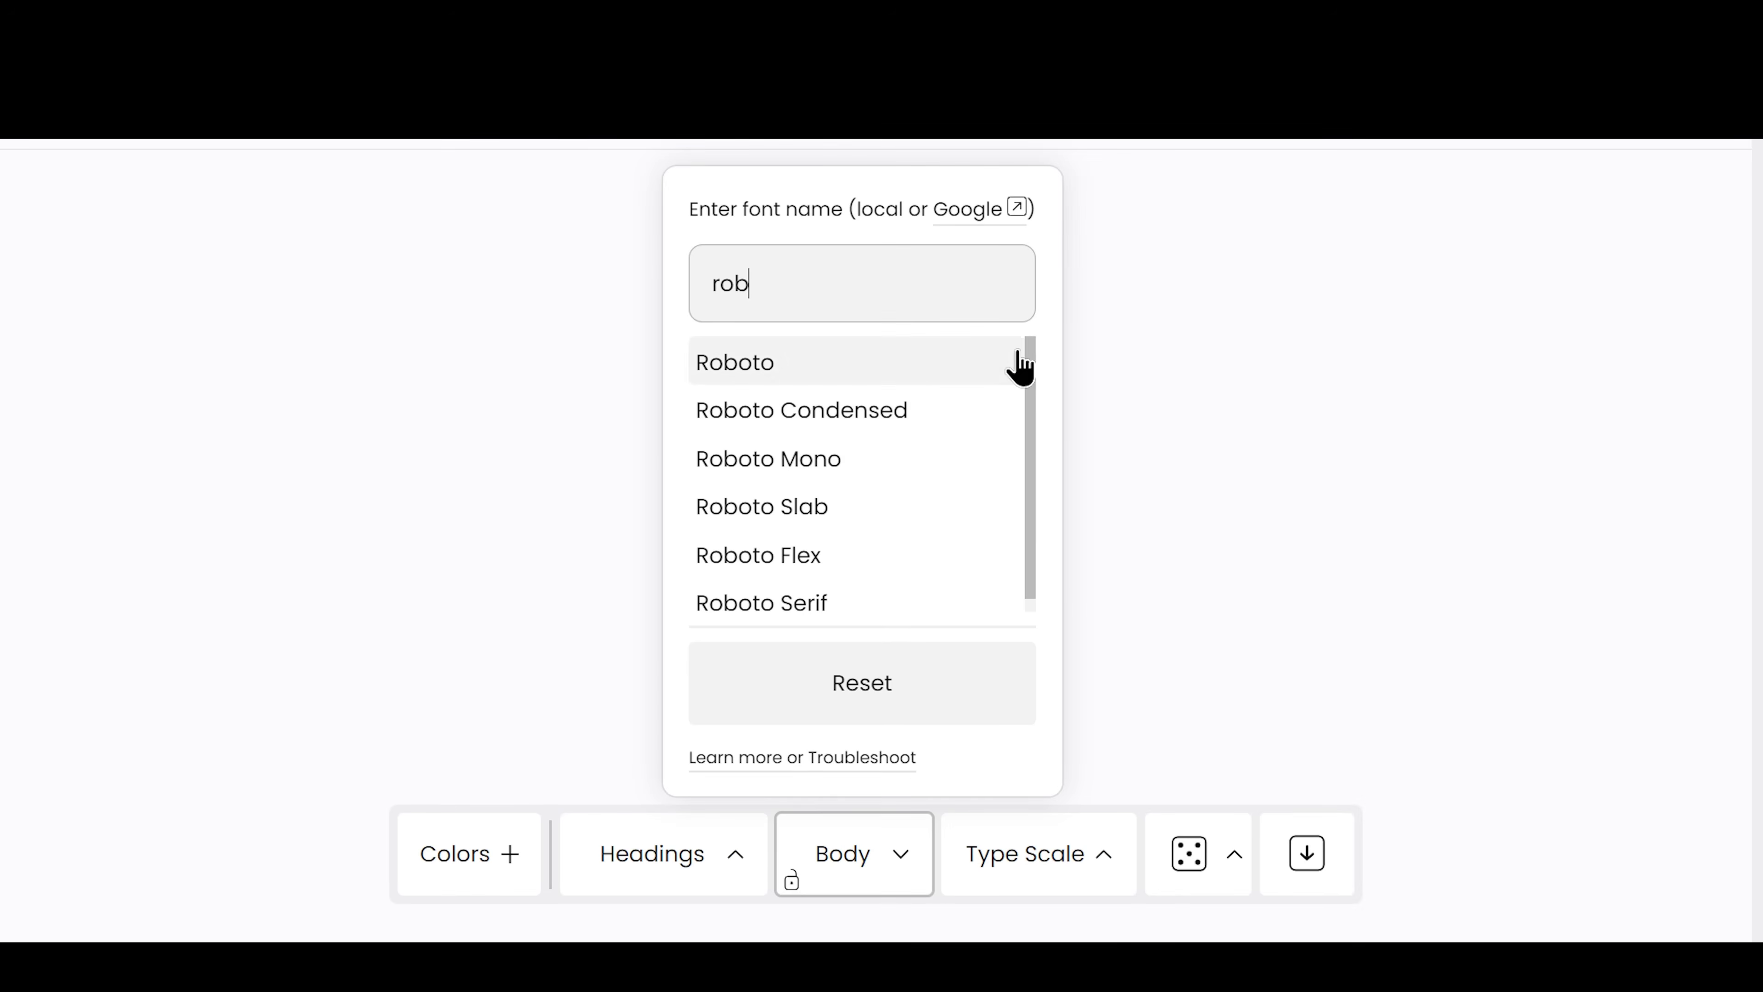
left_click(894, 460)
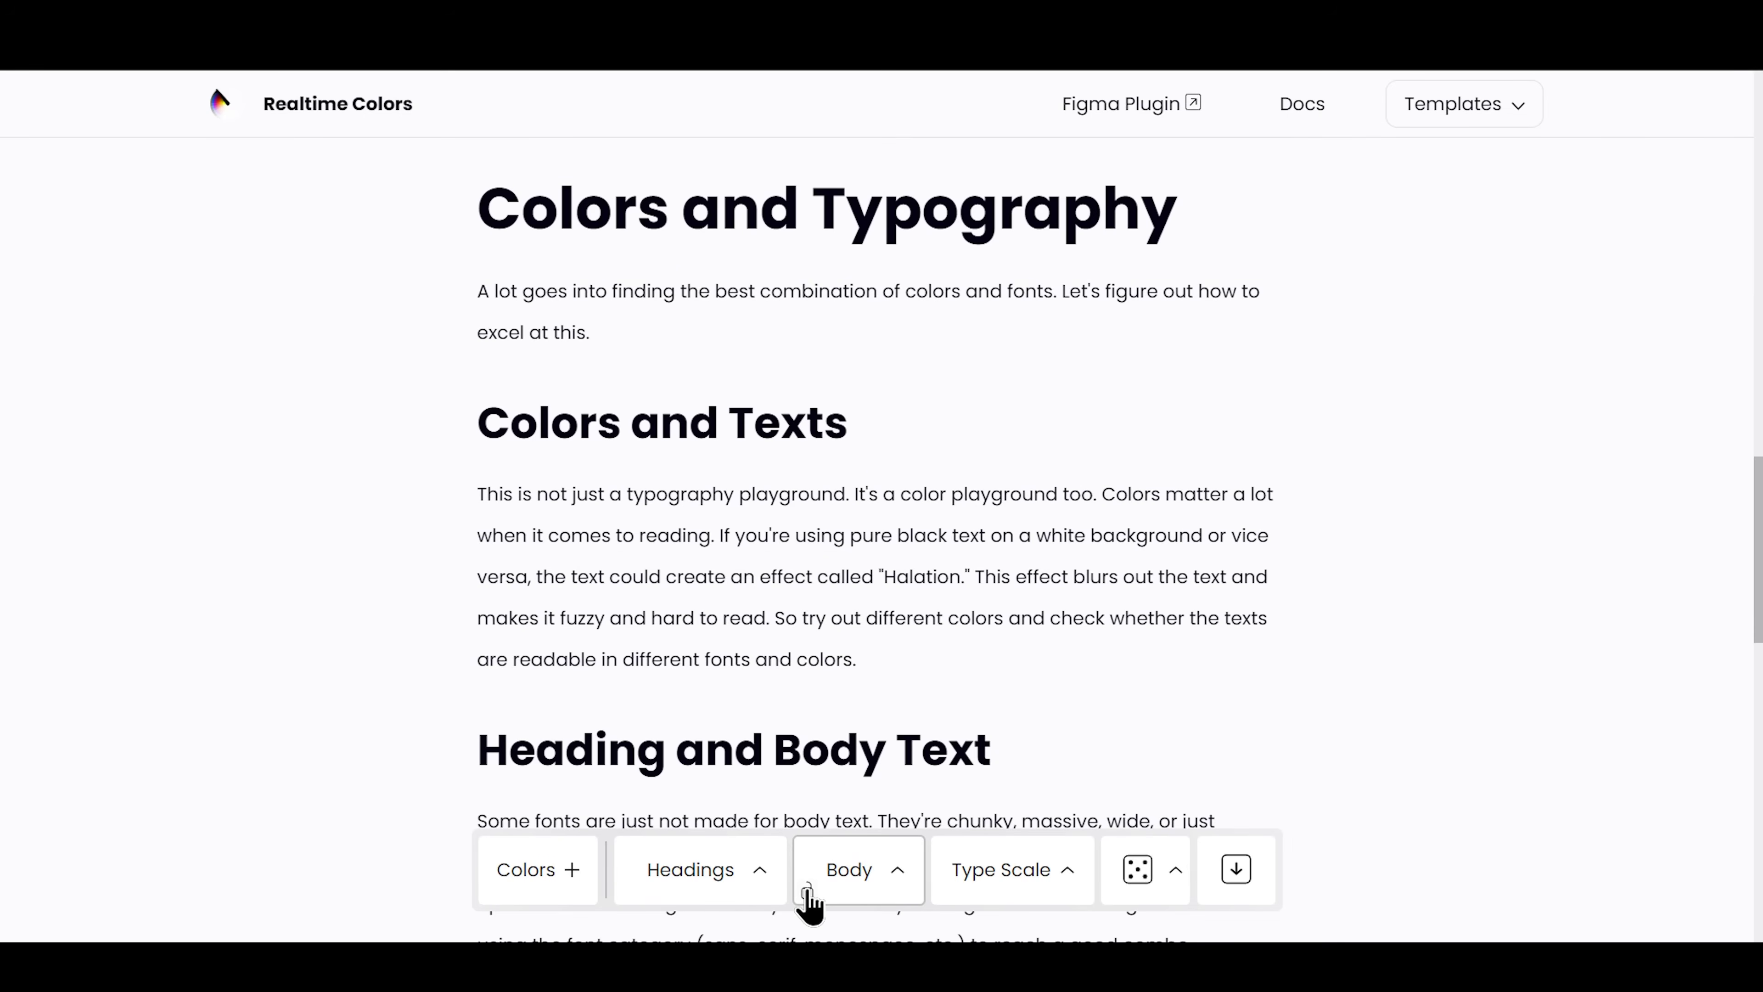
Limit random fonts to Sans-serif and shuffle six times for a new heading typeface.
left_click(1180, 877)
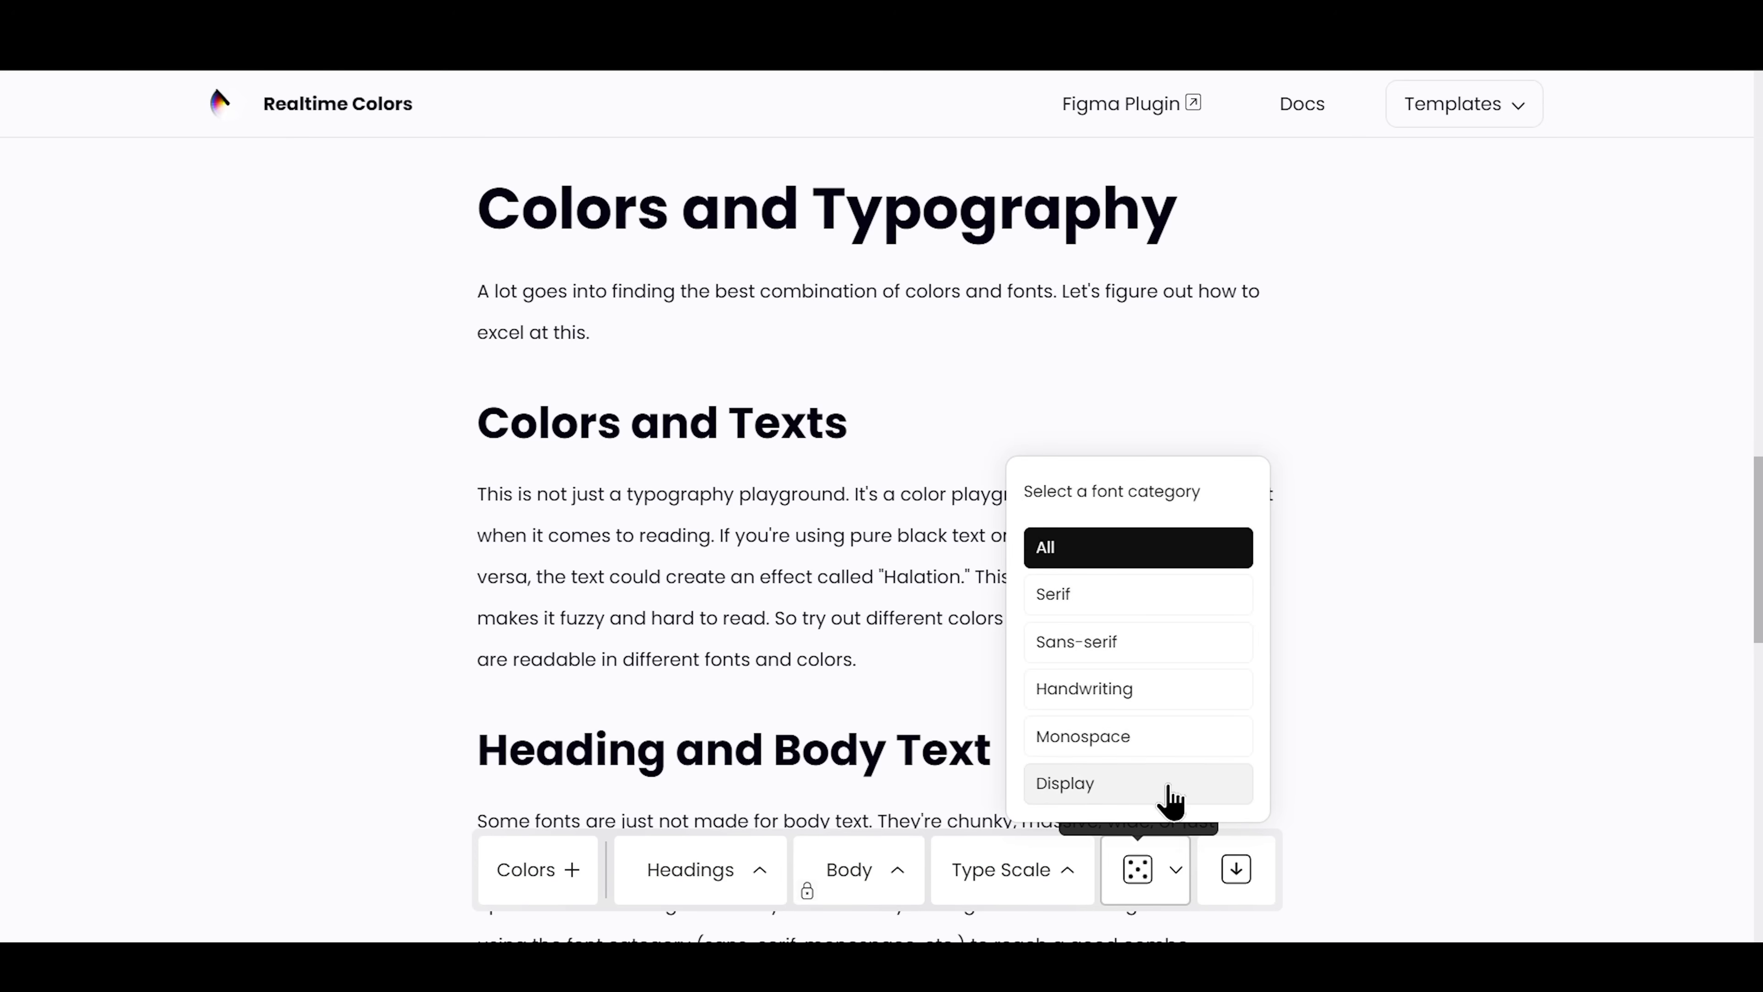
left_click(1165, 656)
left_click(1128, 874)
left_click(1128, 877)
left_click(1127, 878)
left_click(1128, 880)
left_click(1129, 881)
left_click(1129, 880)
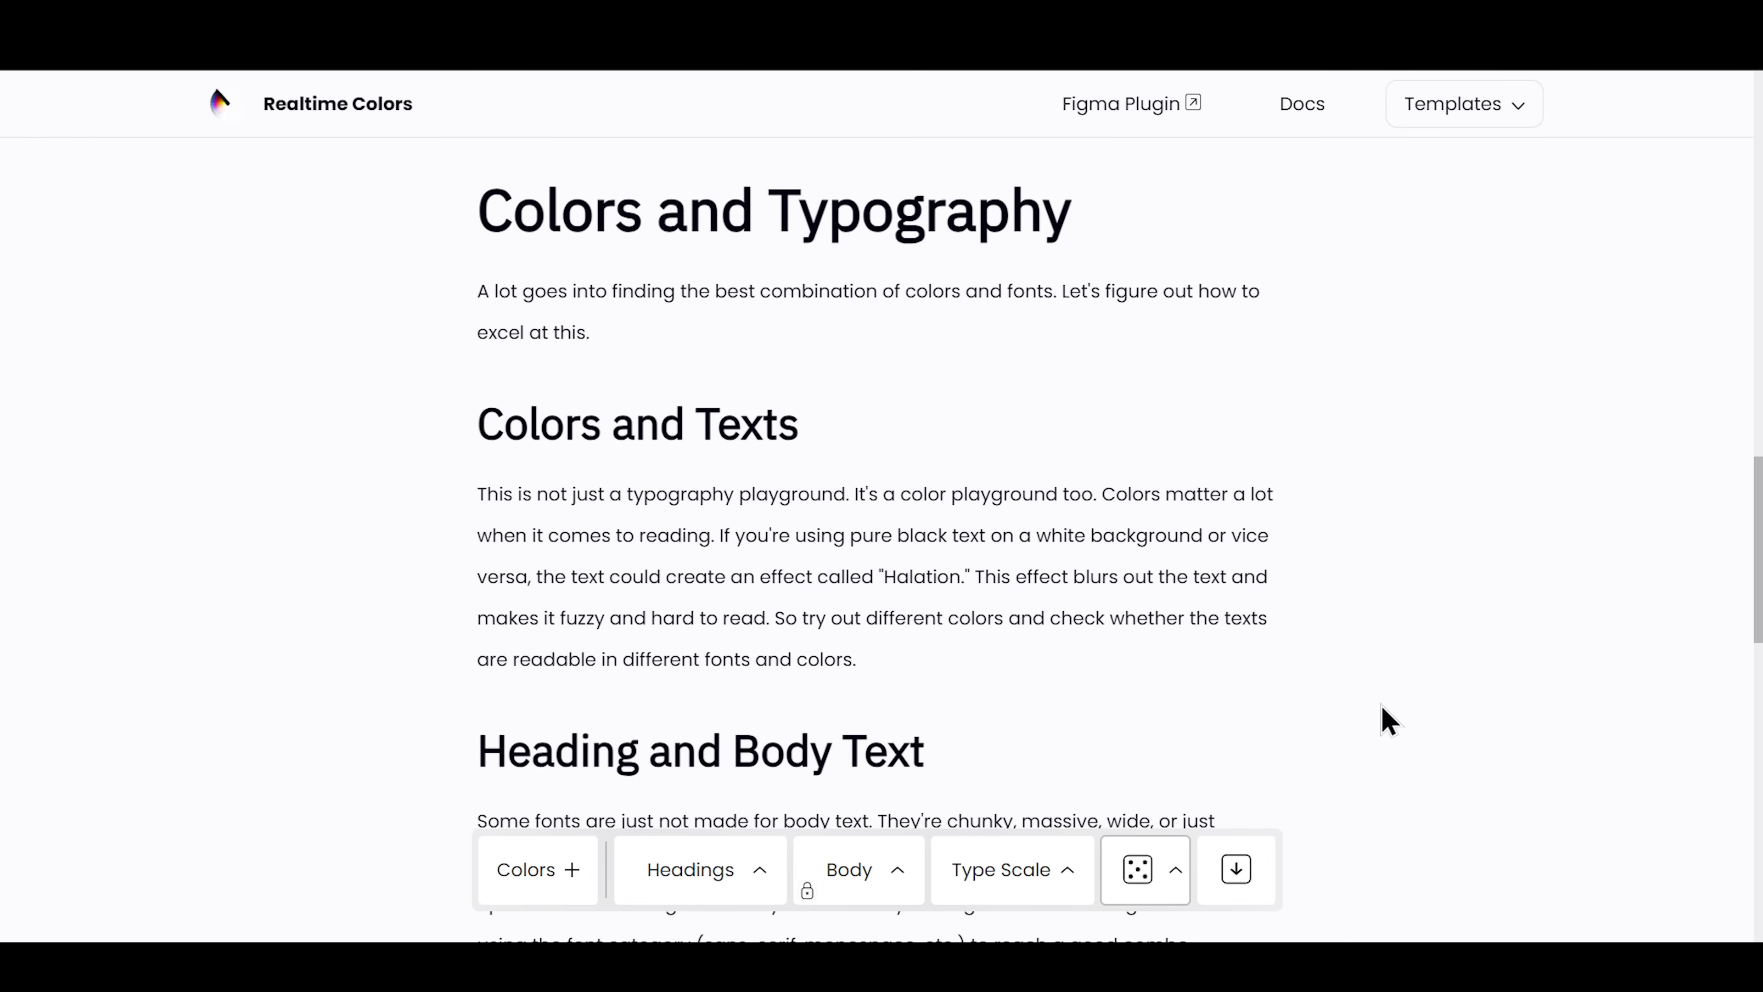
Switch the type scale from 1.333 Perfect Fourth to 1.200 – Minor Third.
left_click(1013, 875)
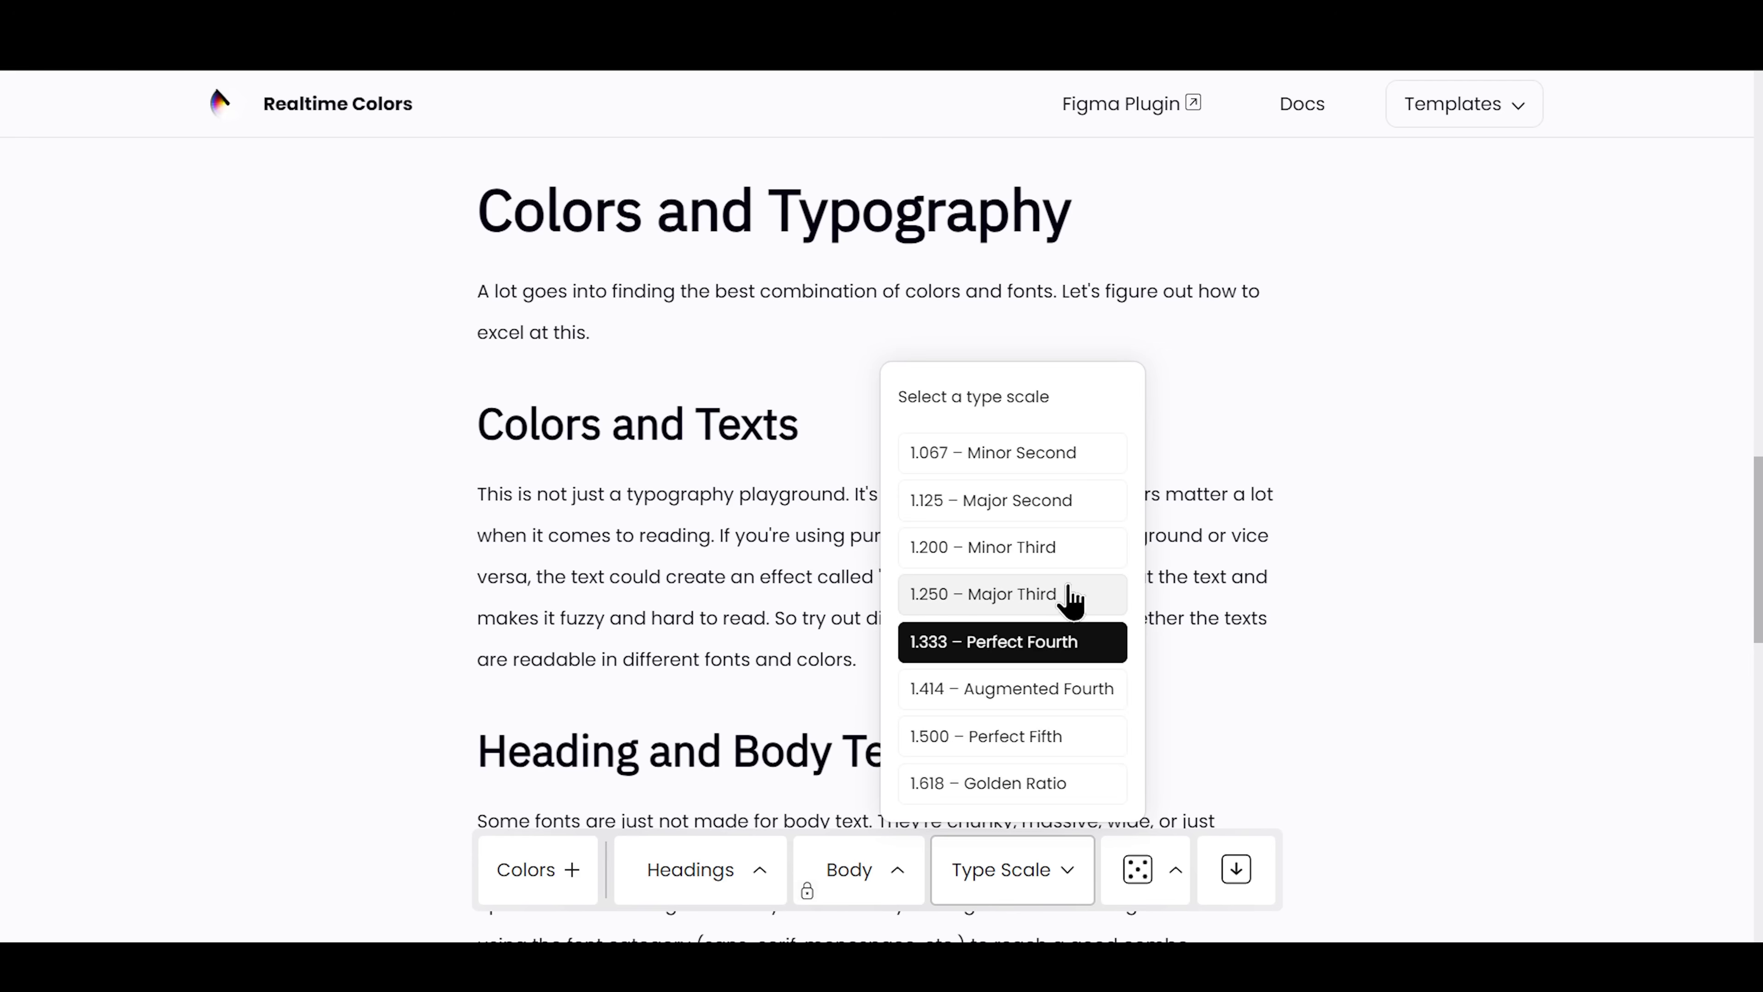
left_click(1053, 561)
left_click(1444, 420)
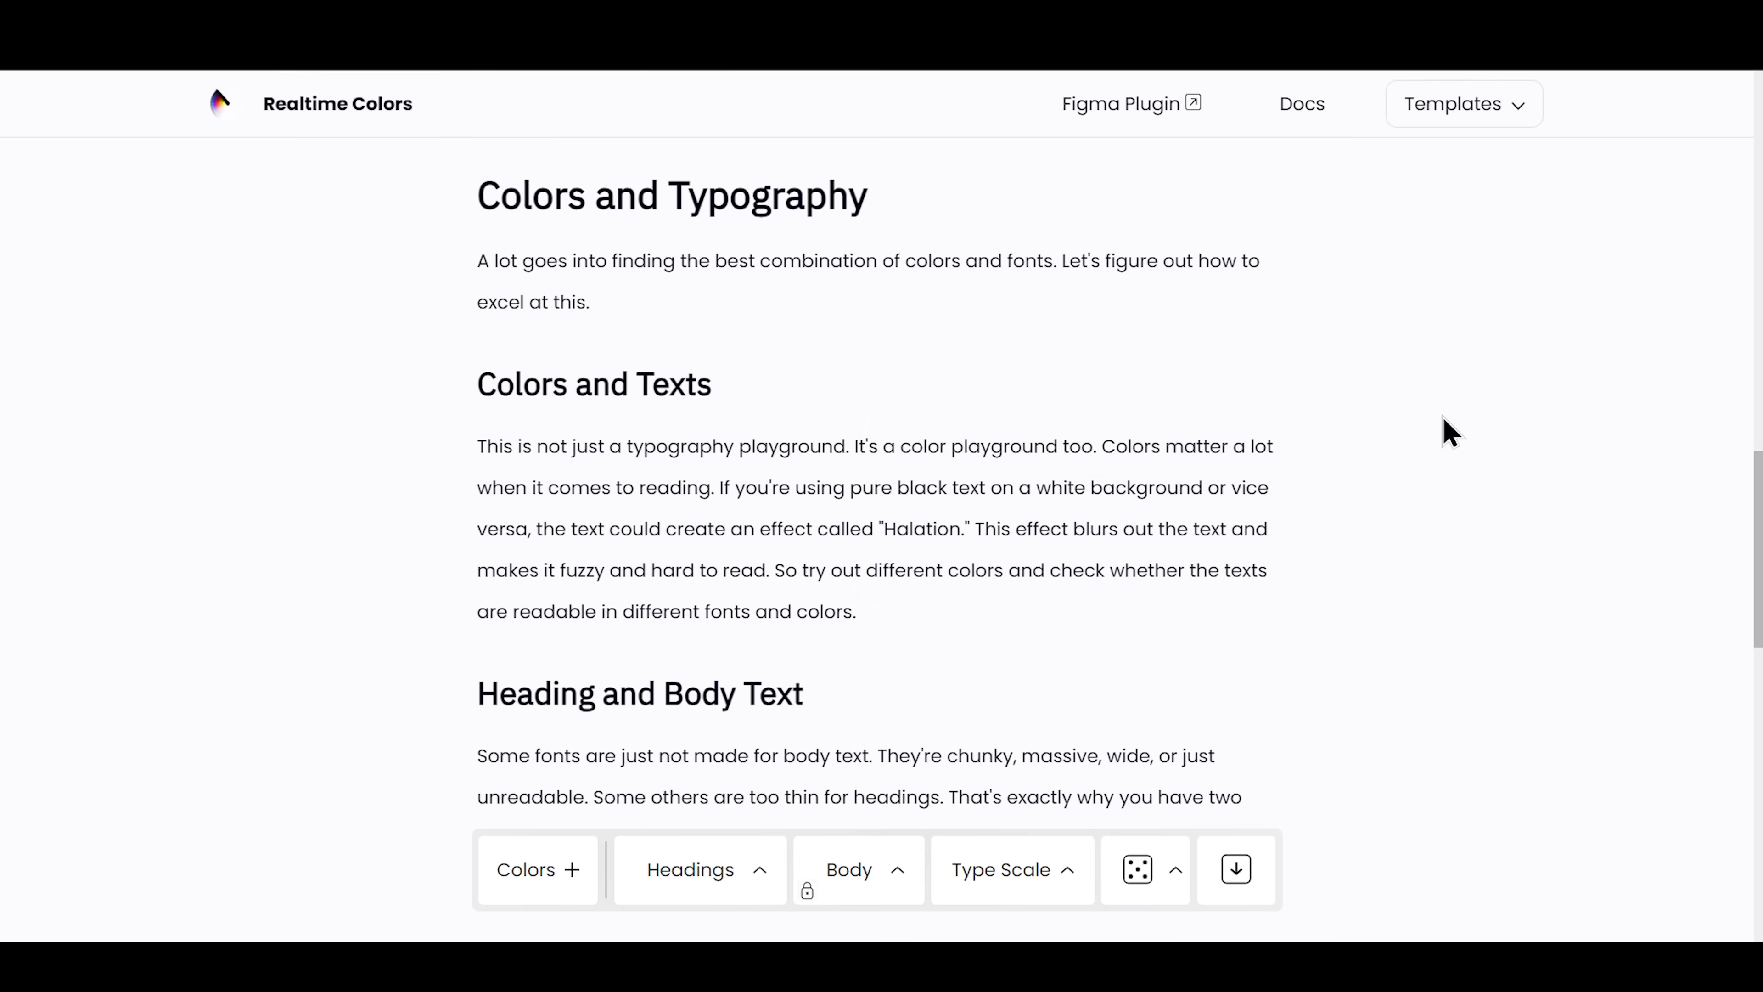
Open the export dialog's CSS tab and scroll through the hex color variables.
left_click(1239, 871)
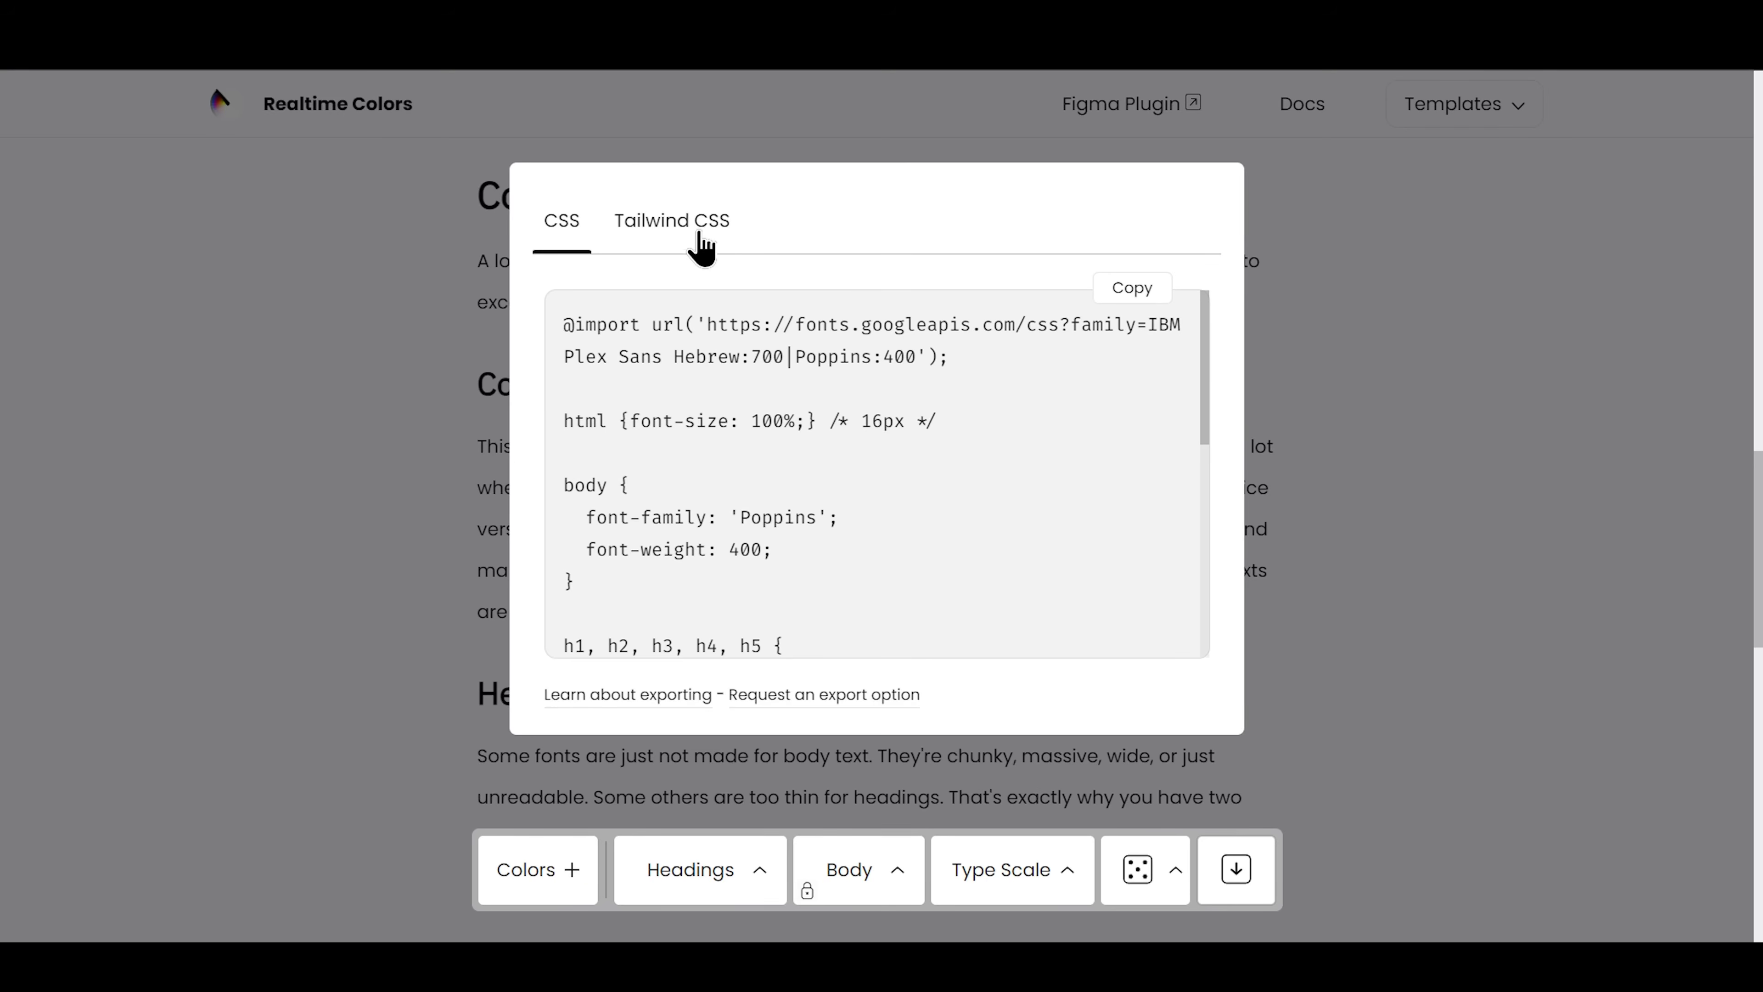
left_click(578, 226)
scroll(1204, 398, "down", 10)
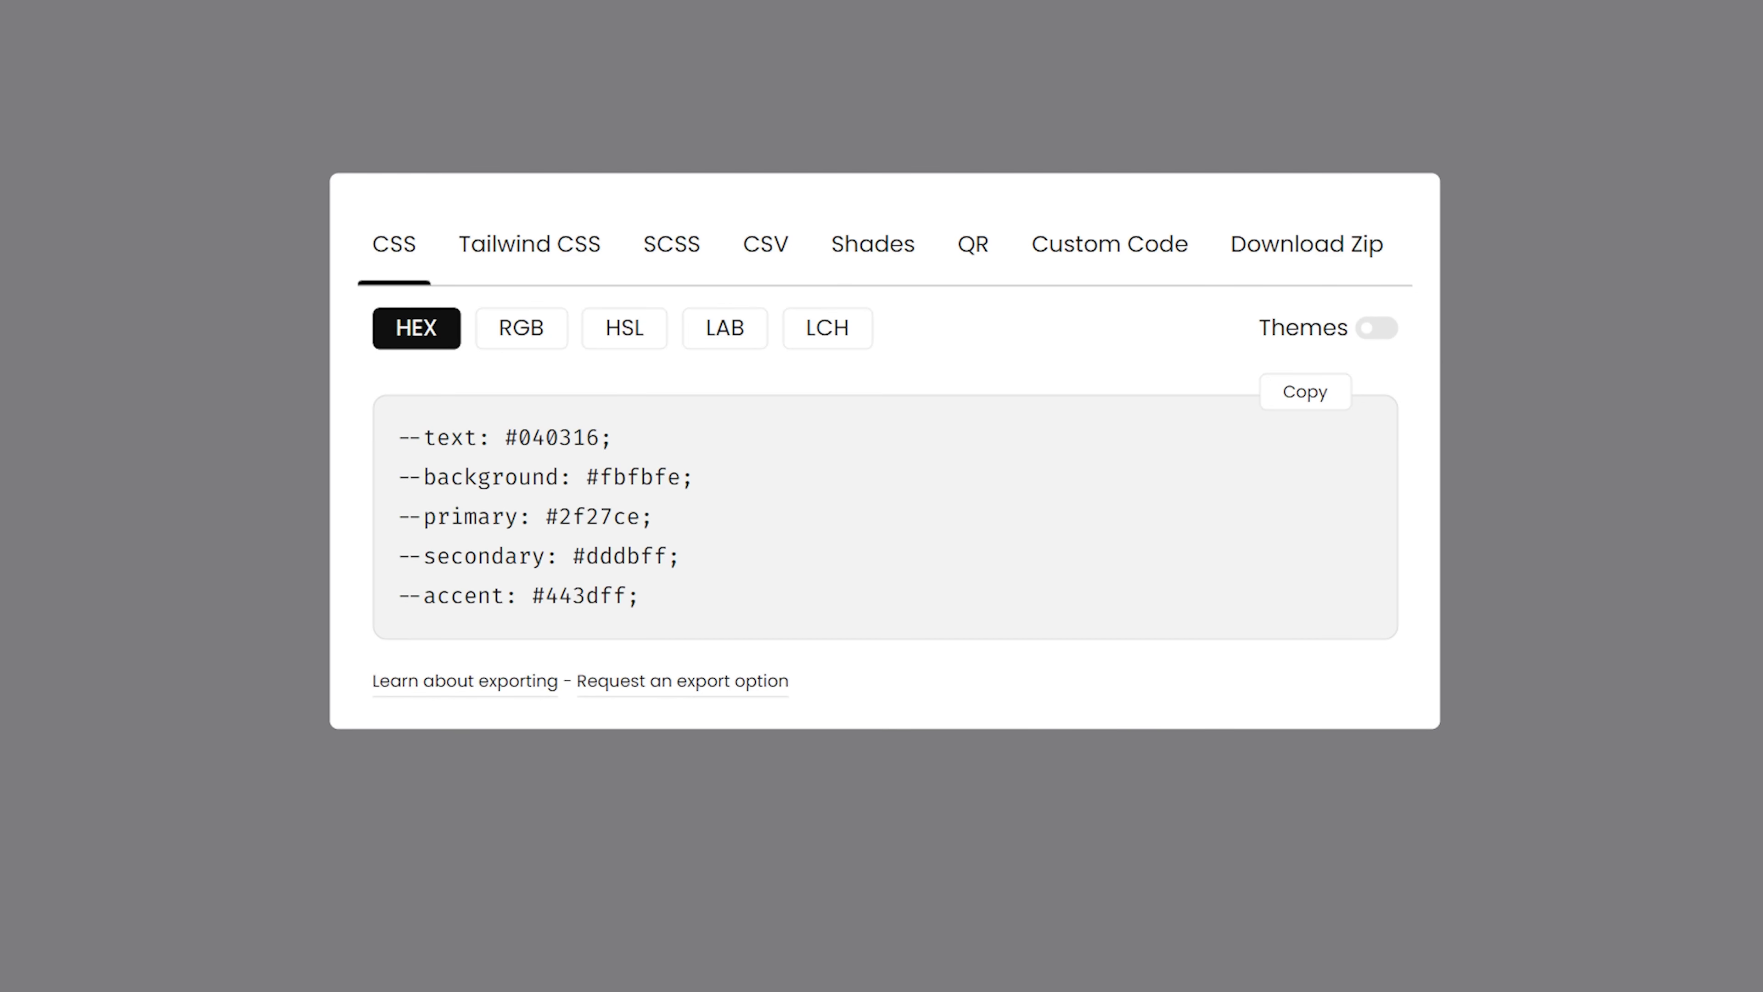
Switch the exported color values through RGB, HSL and LAB formats.
left_click(552, 332)
left_click(625, 334)
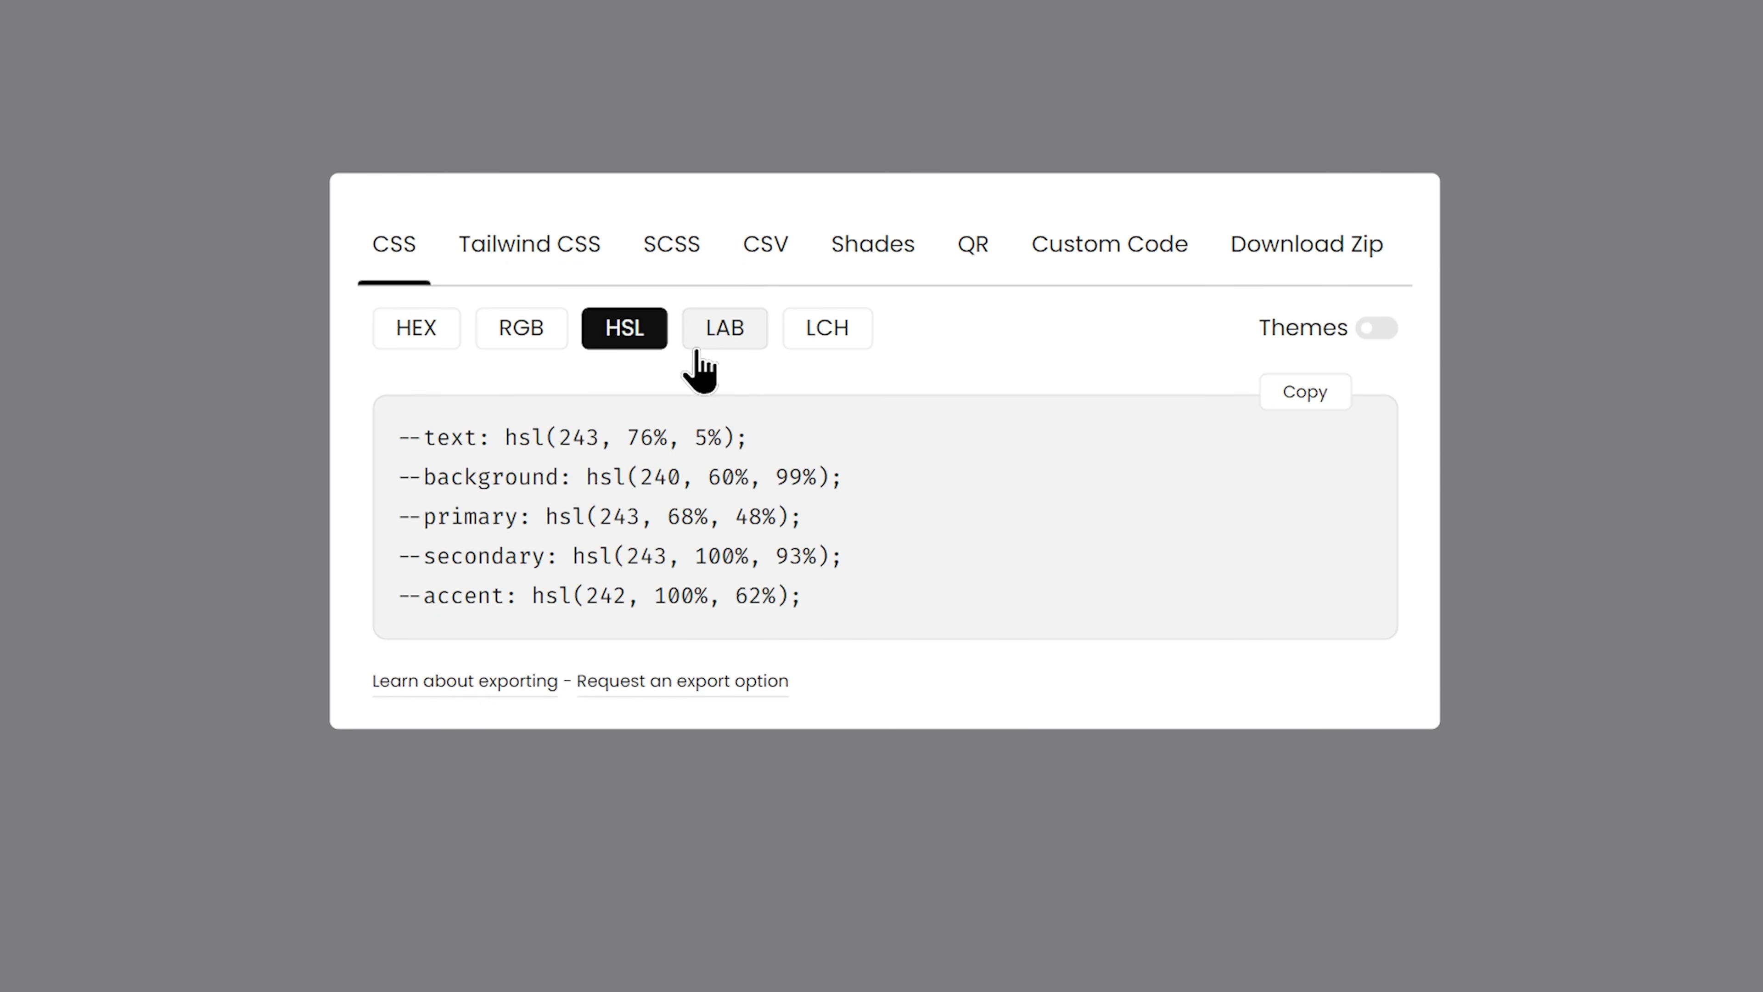
left_click(735, 340)
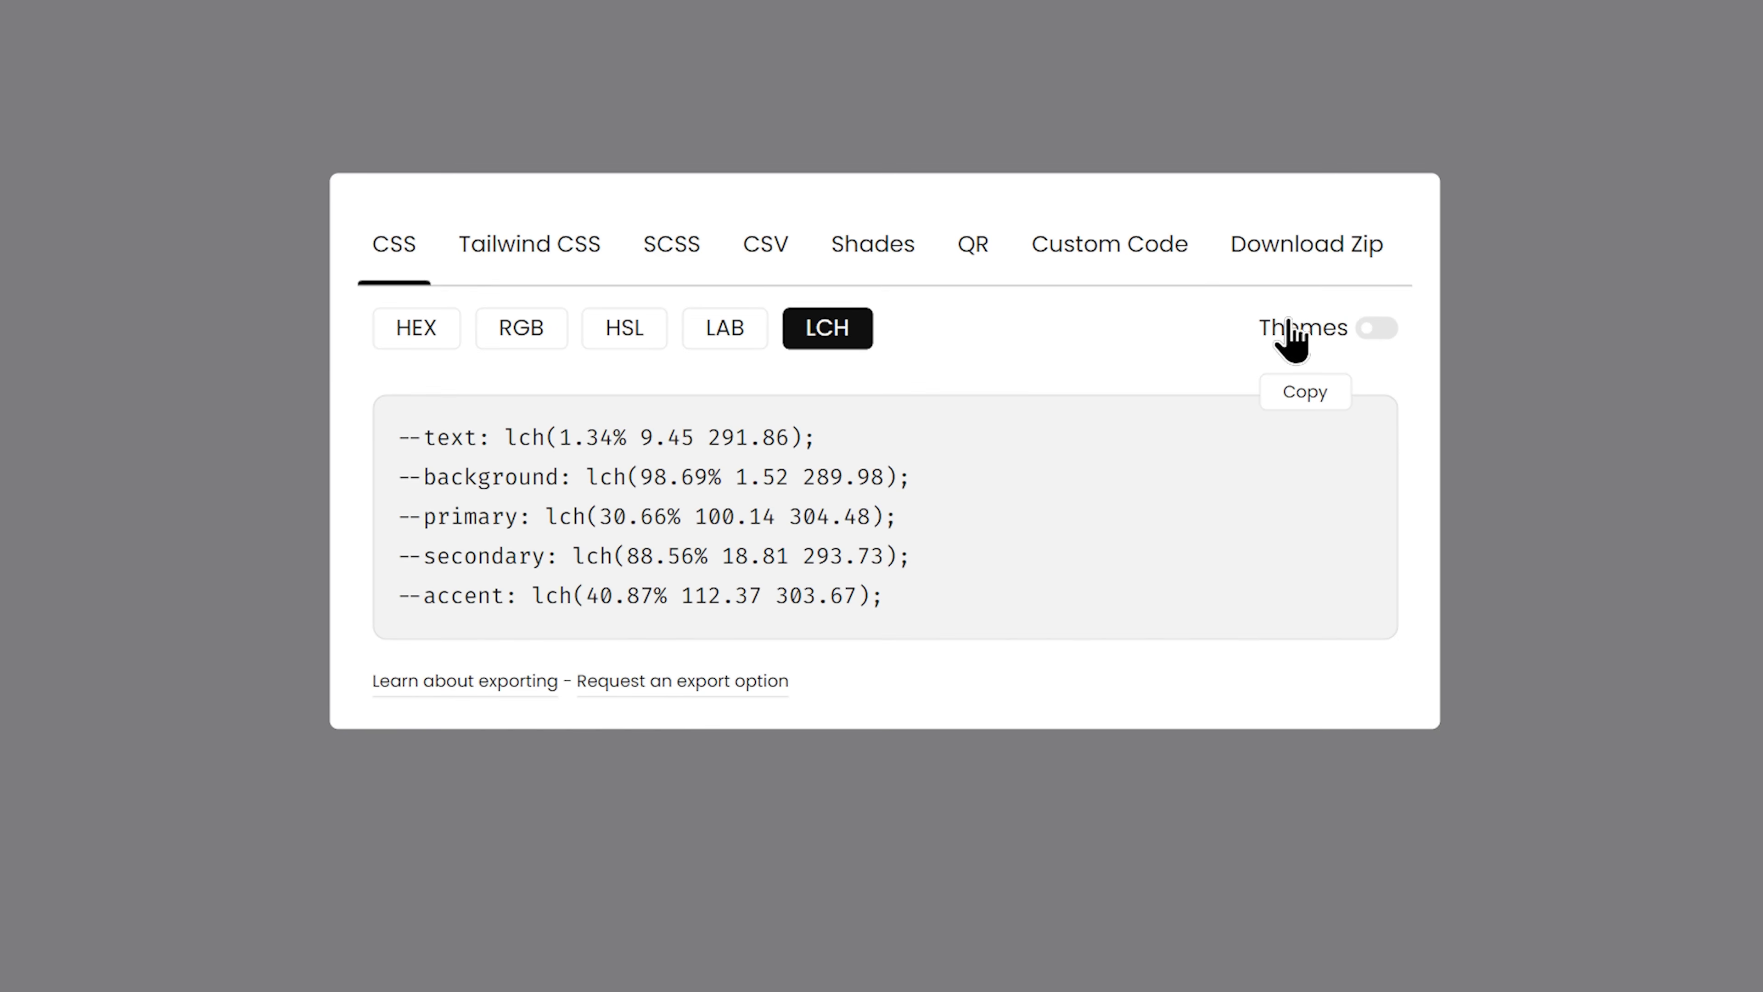
Export light and dark themes in prefers-color-scheme media queries, then view the Shades grid.
left_click(1372, 330)
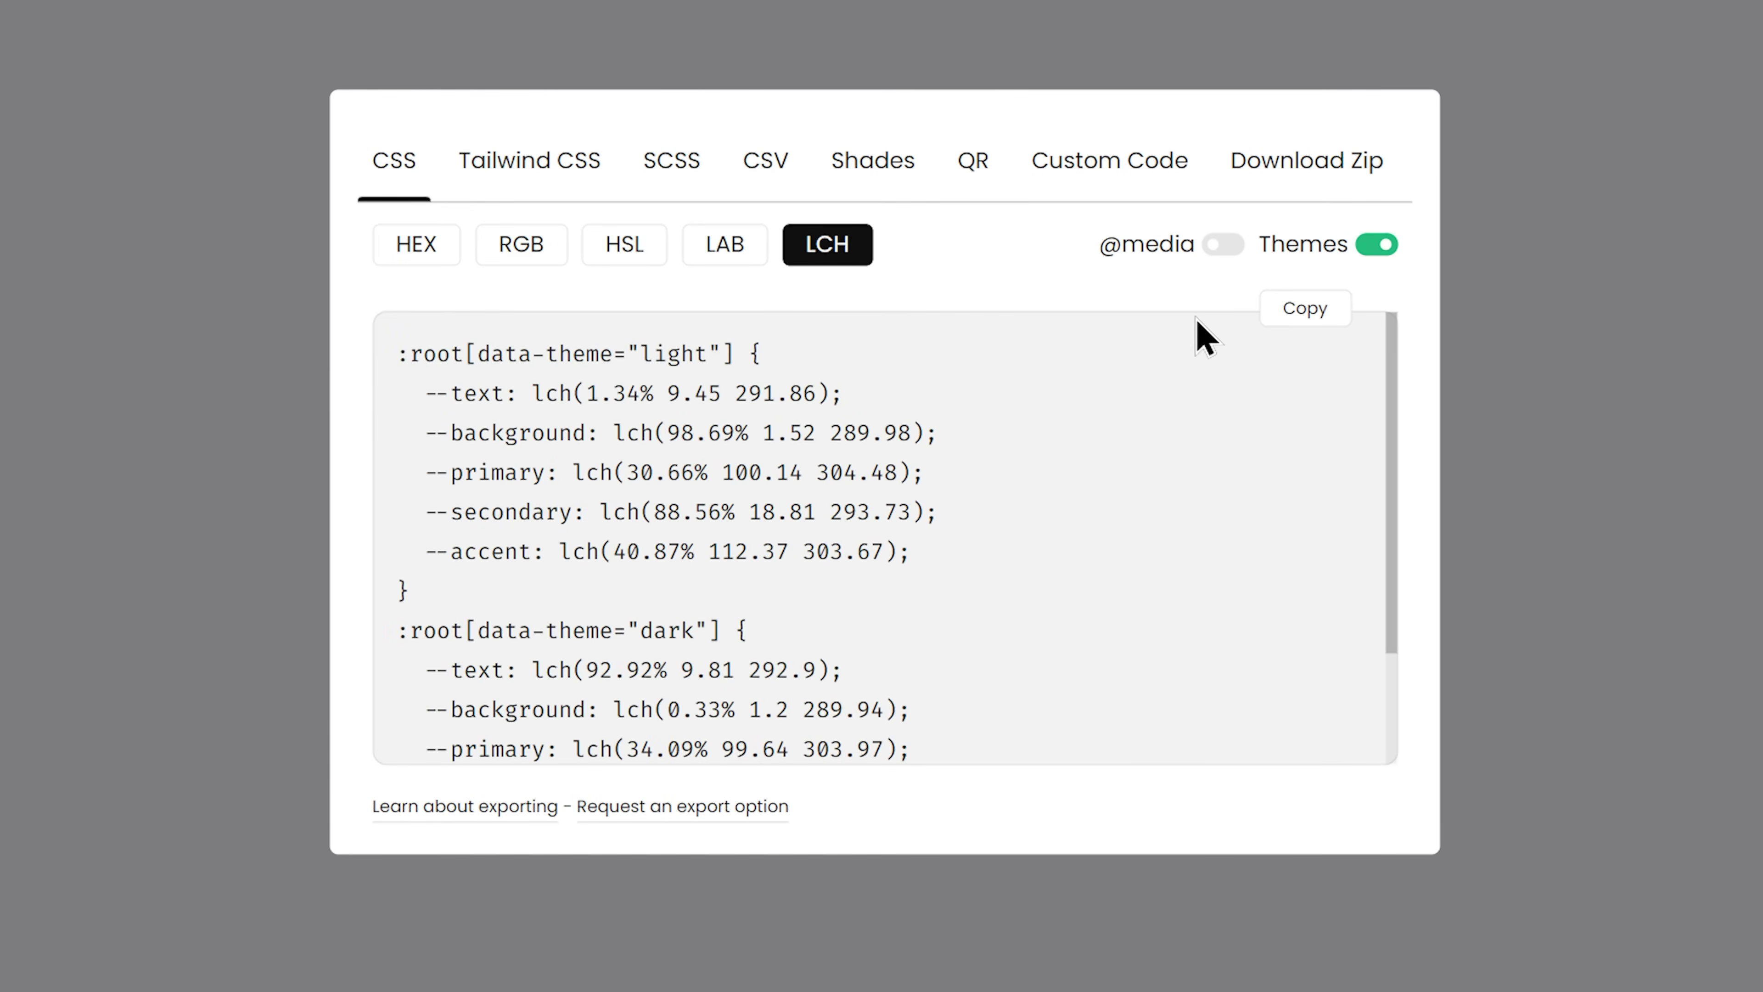
left_click(1222, 245)
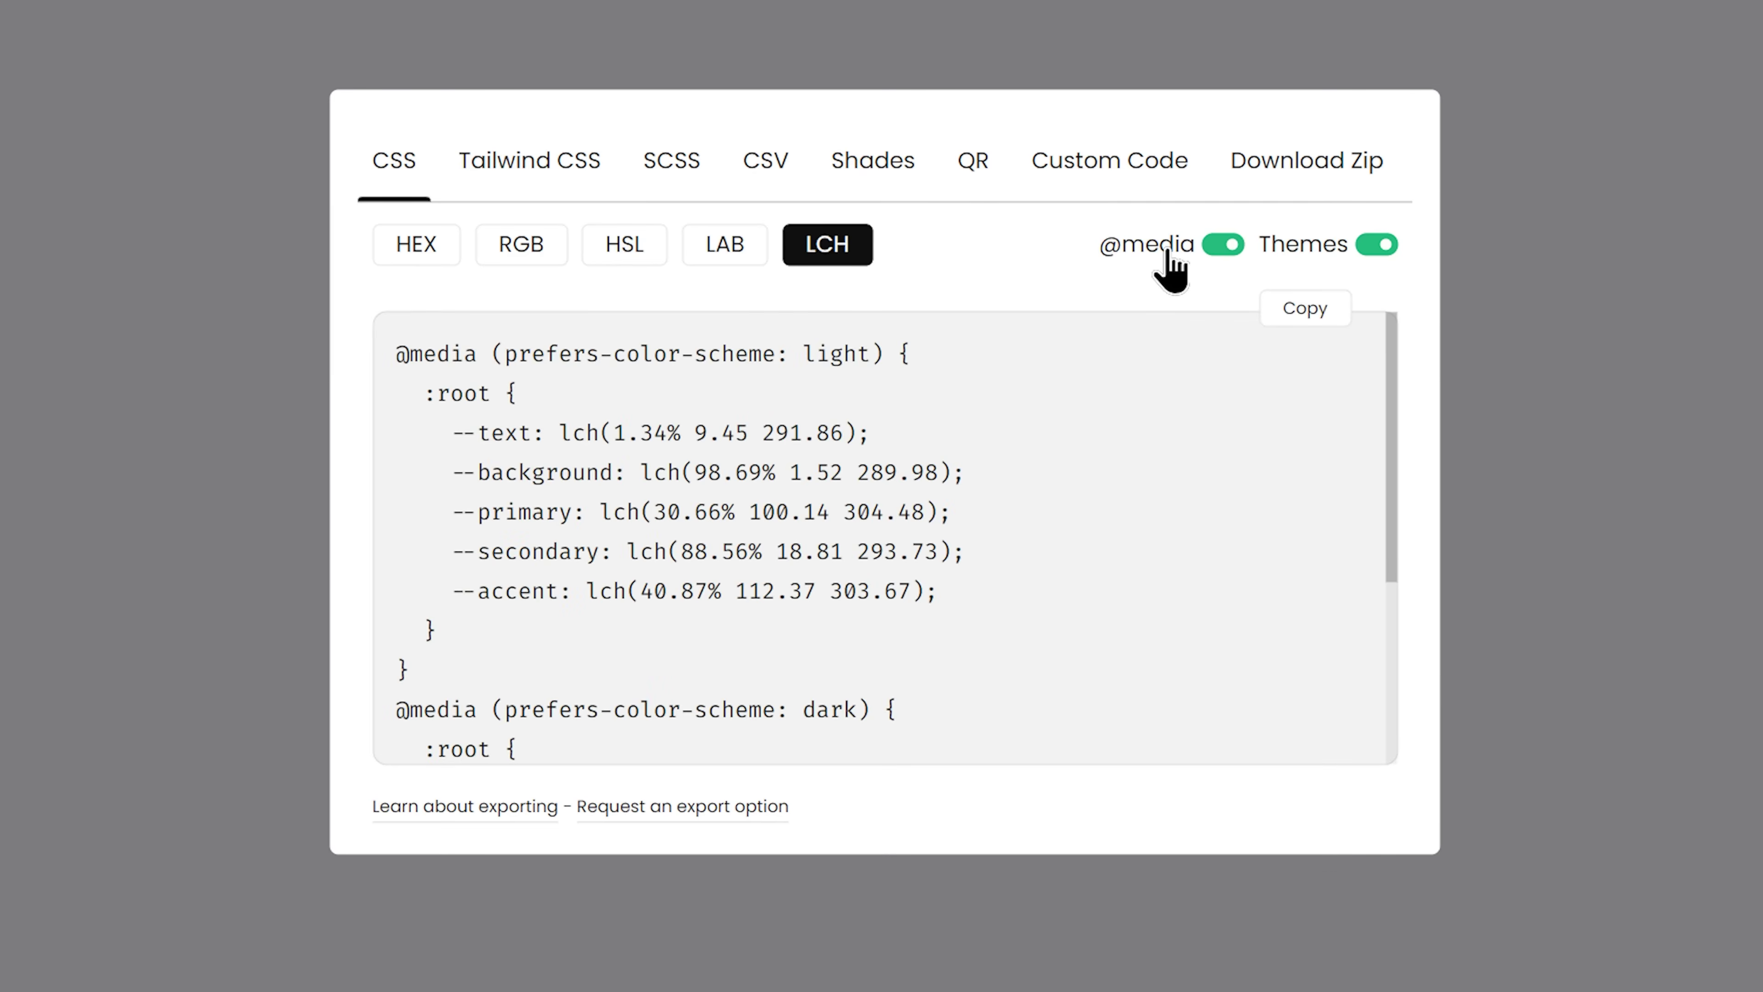
left_click(902, 166)
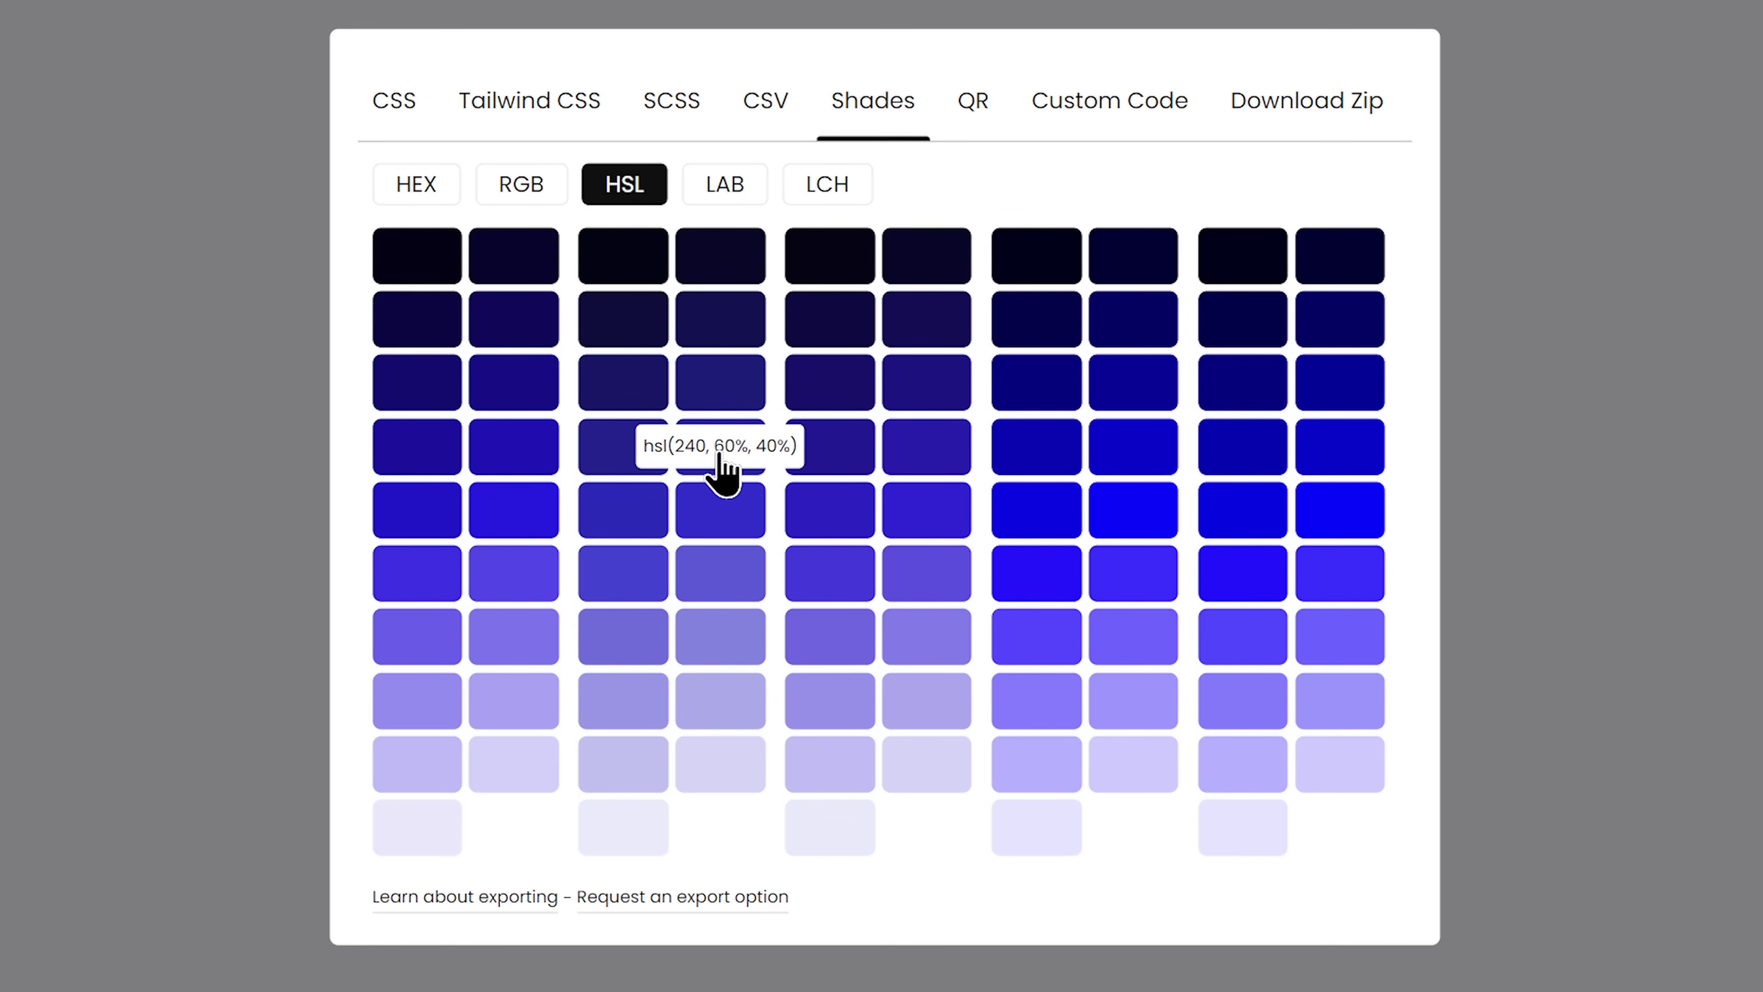
Show the Tailwind CSS export with shade lists included, then scroll through the docs.
left_click(583, 128)
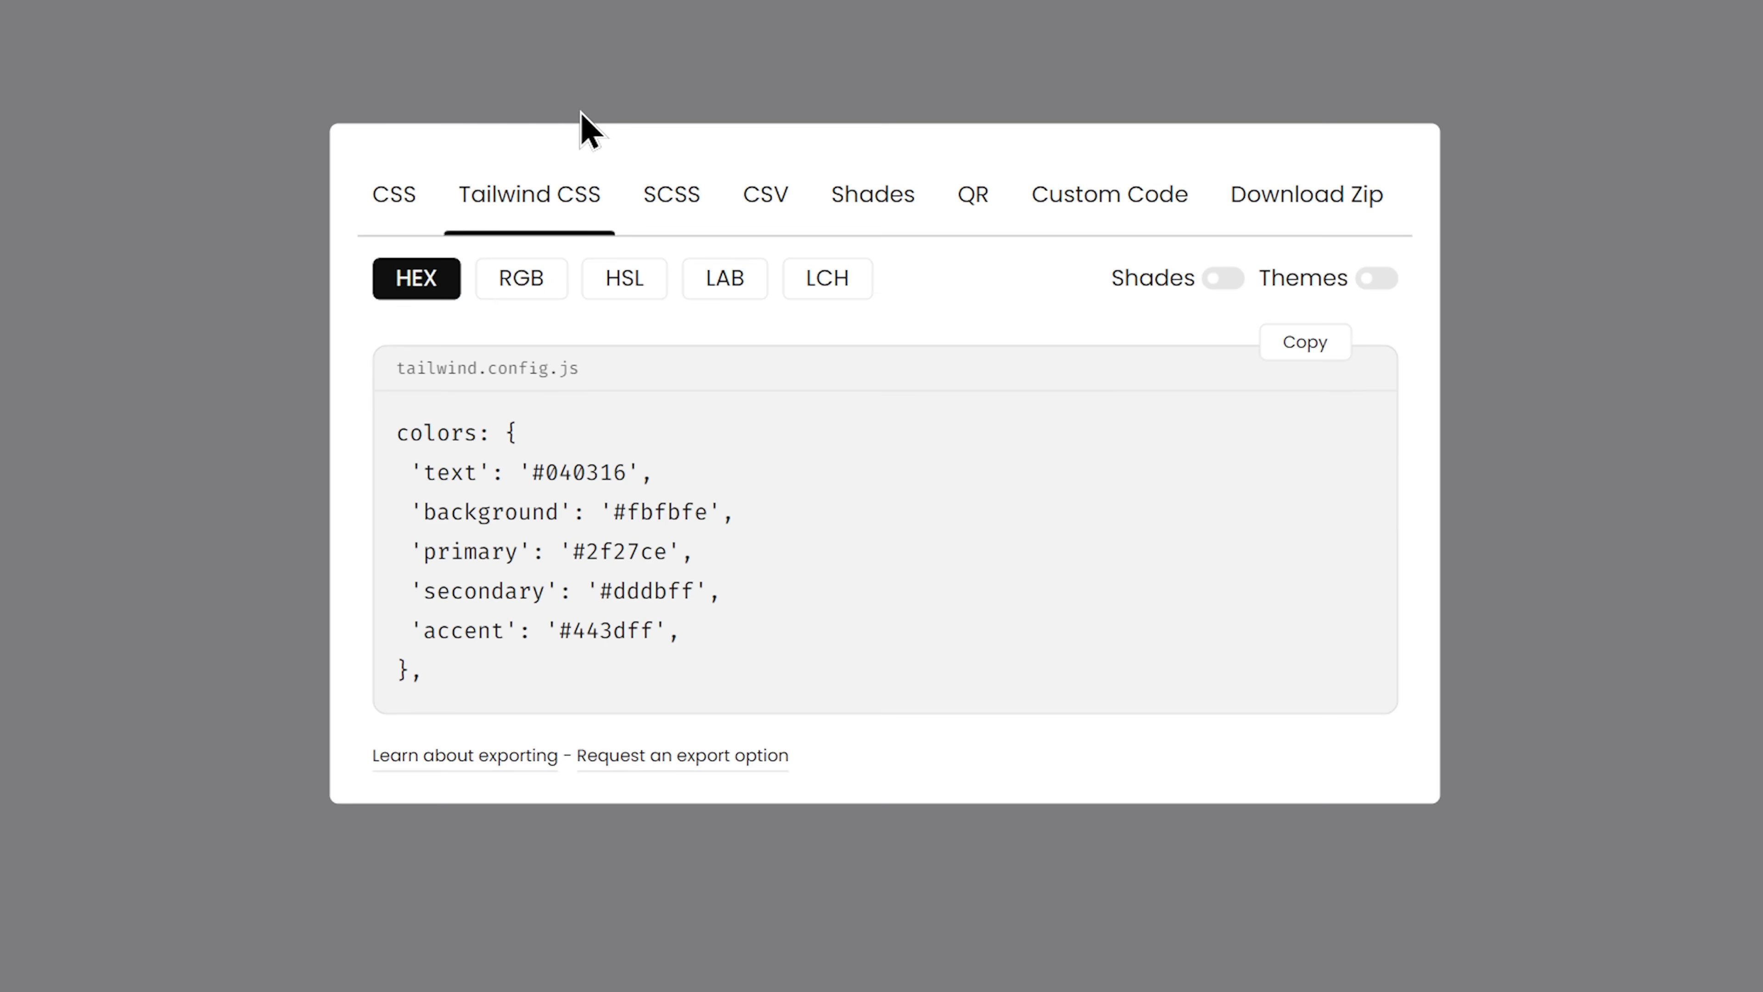
left_click(1157, 285)
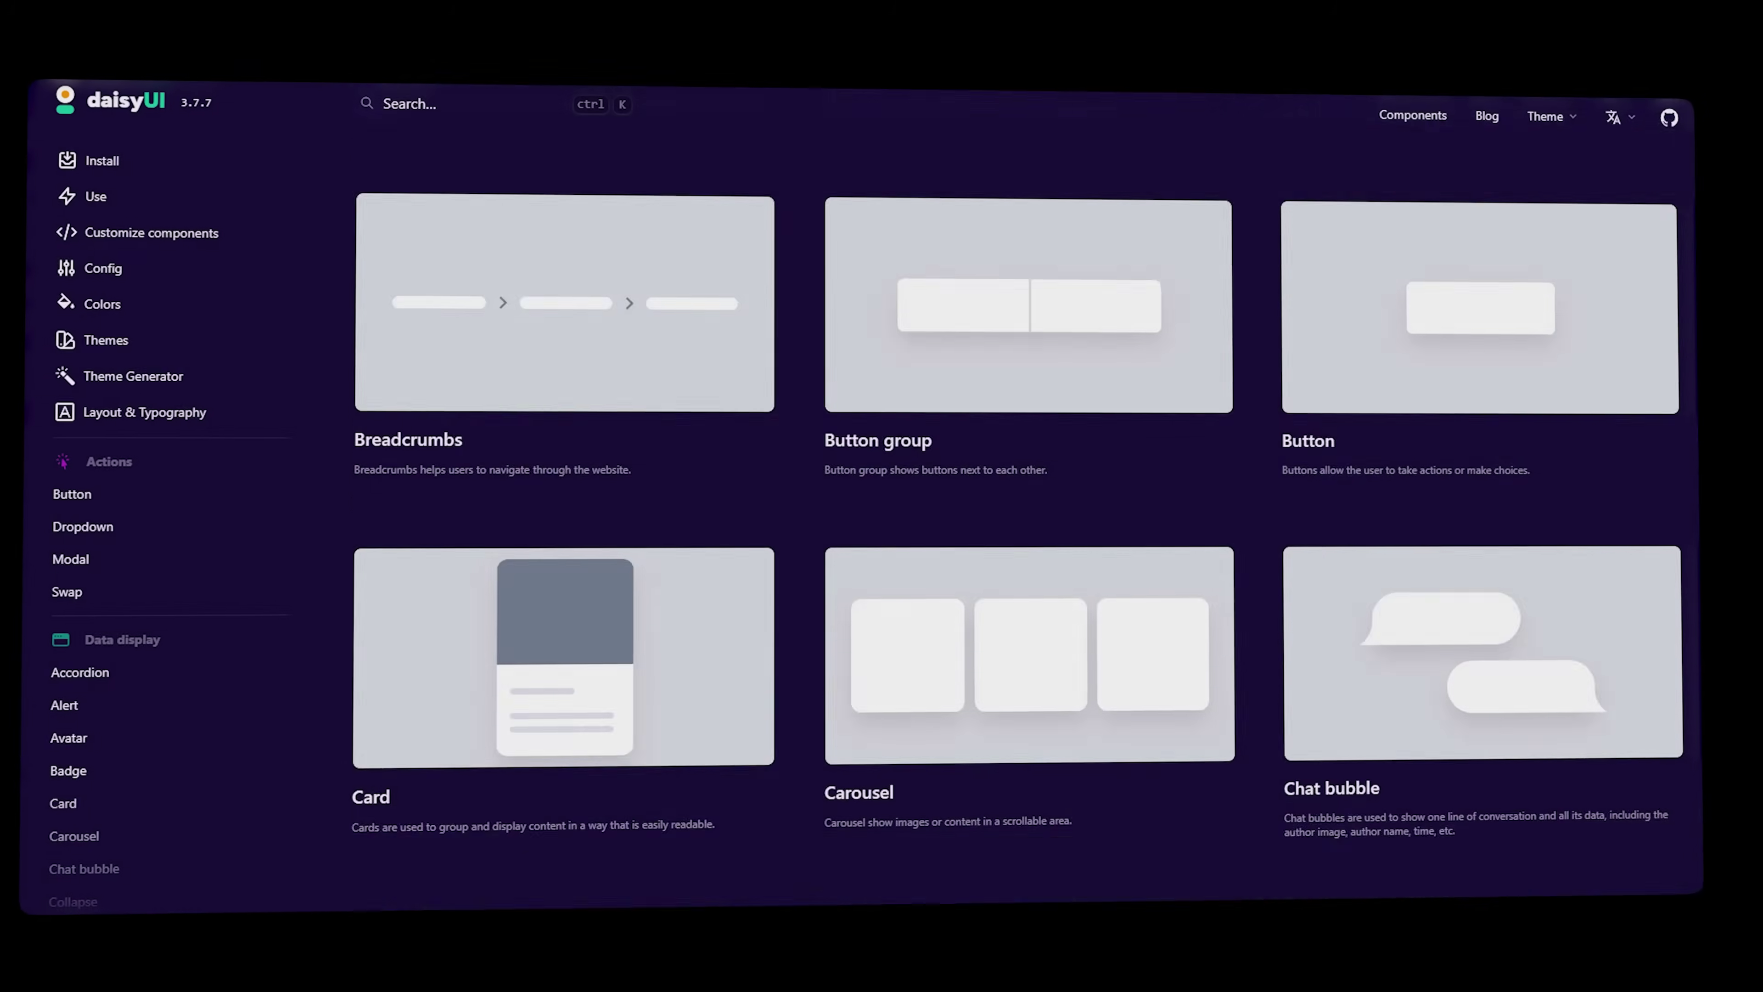
scroll(992, 486, "down", 10)
scroll(992, 486, "down", 20)
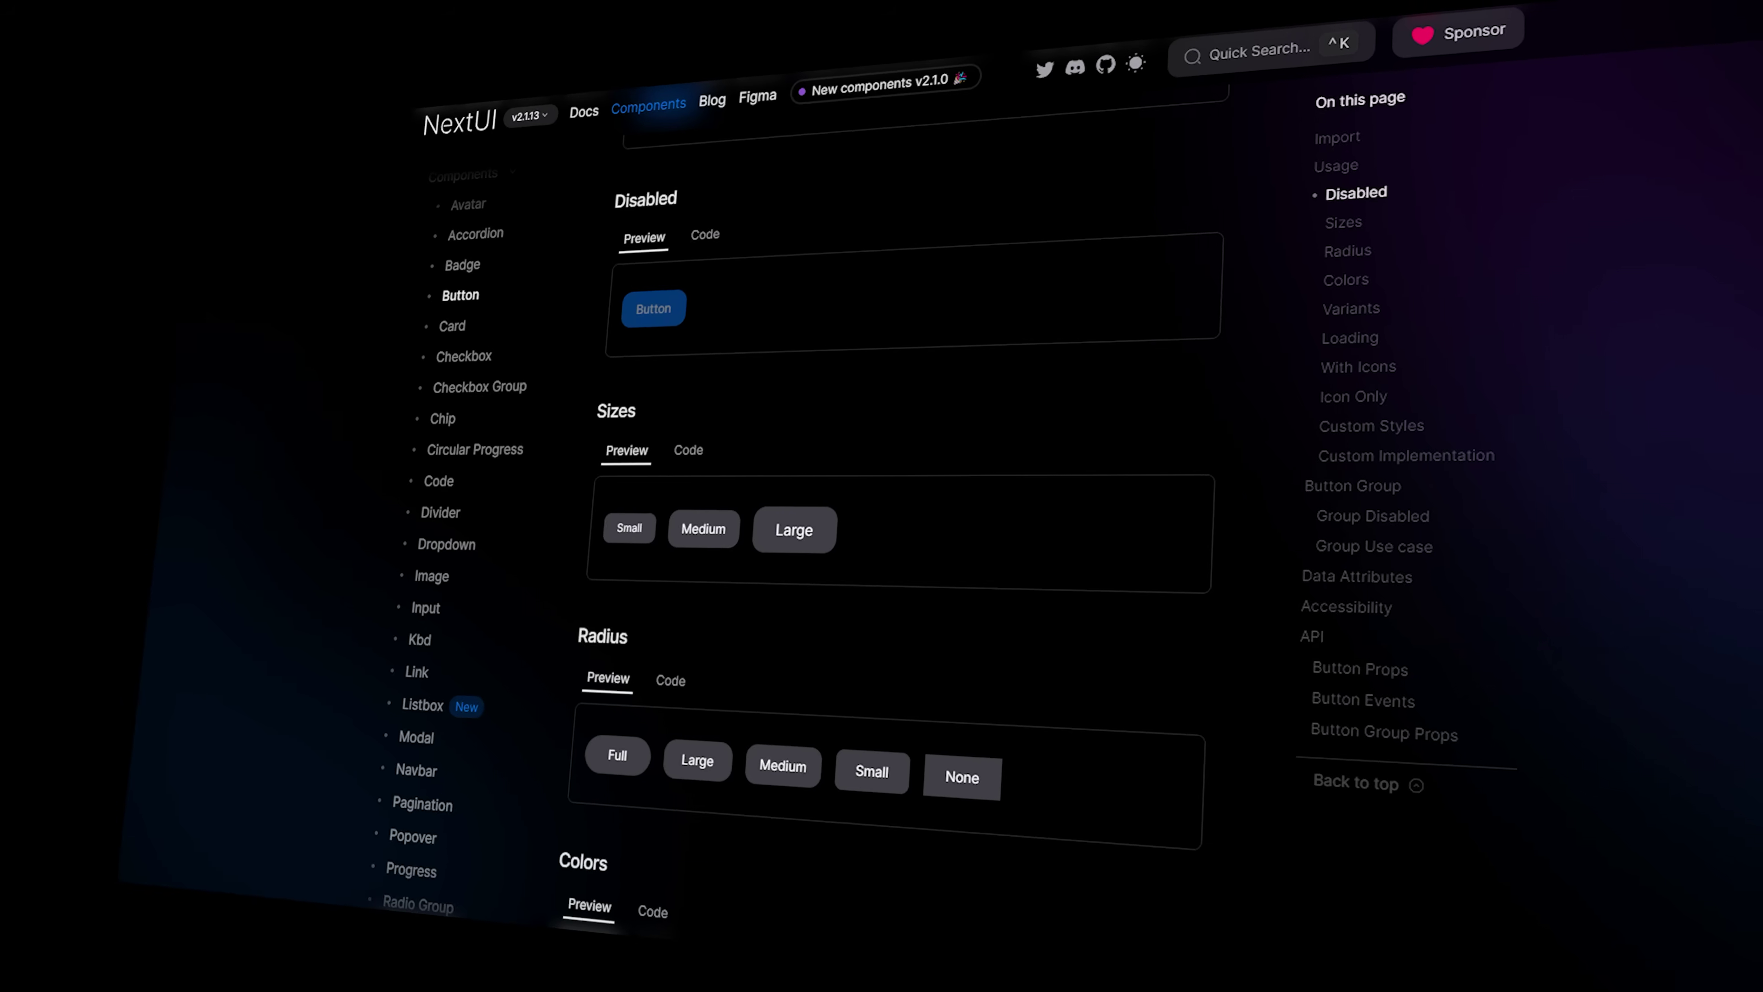
scroll(896, 486, "down", 20)
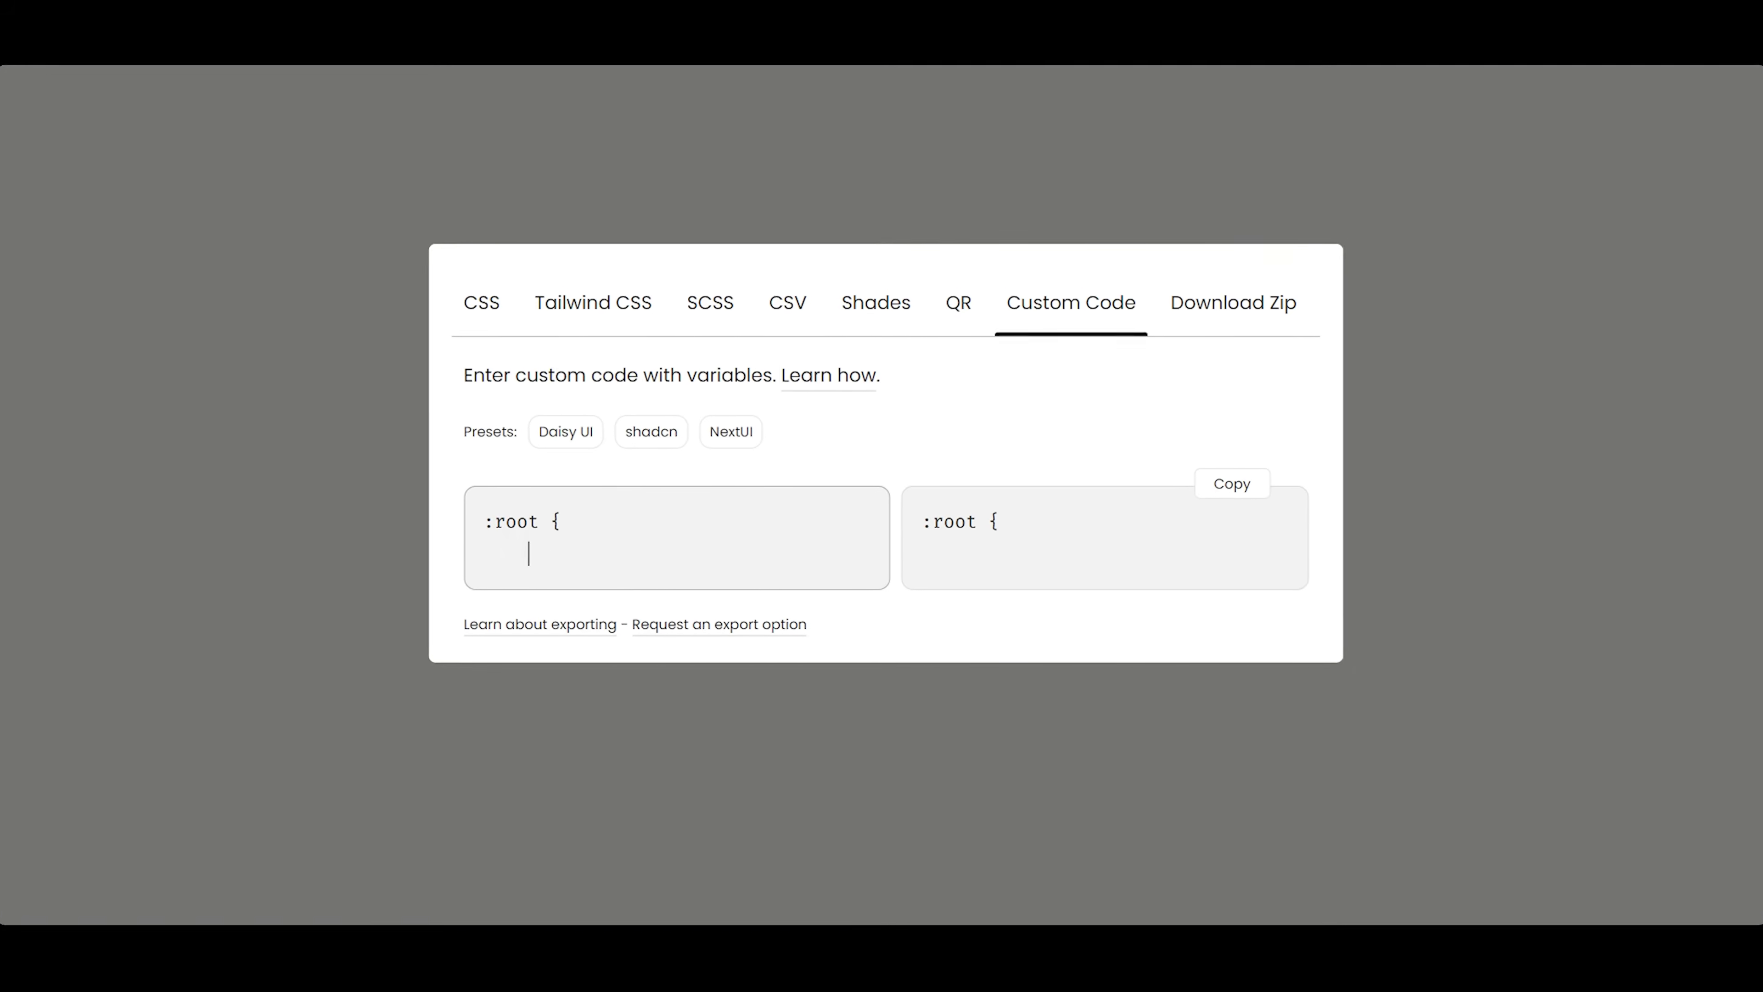
Write --text: ${text.hex.50} and --primary: ${primary.hex.20} variables, close the block, then load the Daisy UI preset.
type("--text: ${text.hex.50")
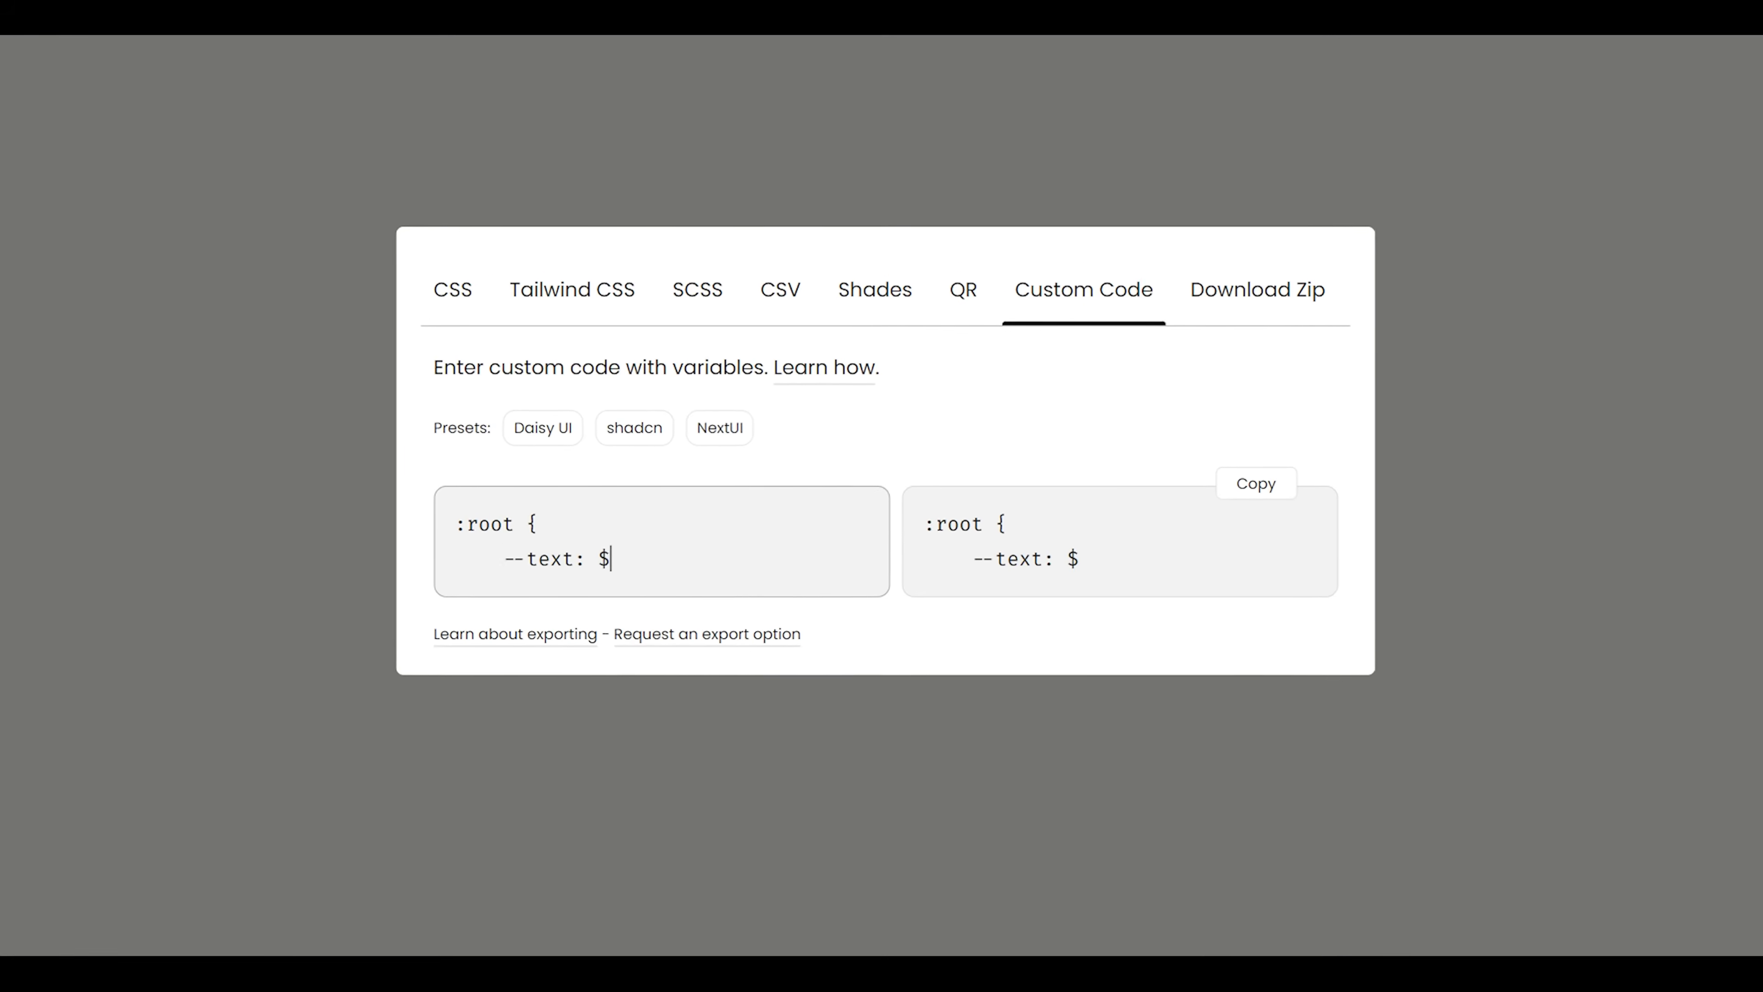
type("};")
key("Return")
type("--primary: ${primary.hex.20")
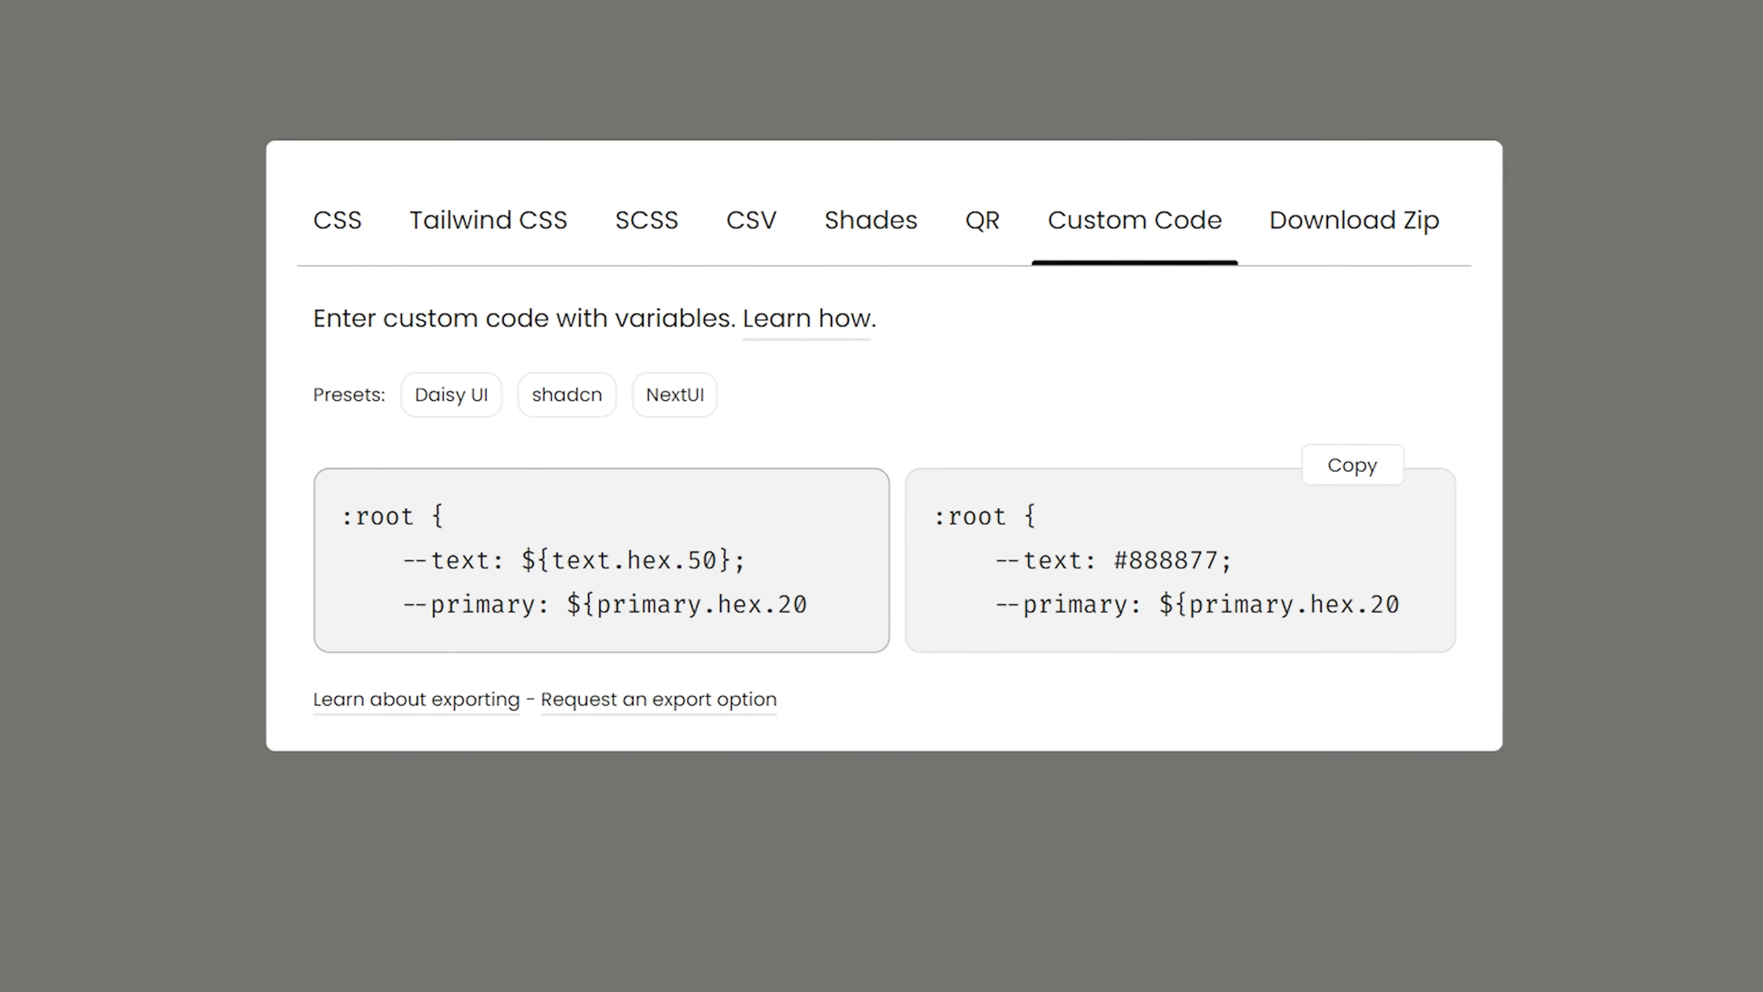
type("};")
key("Return")
type("}")
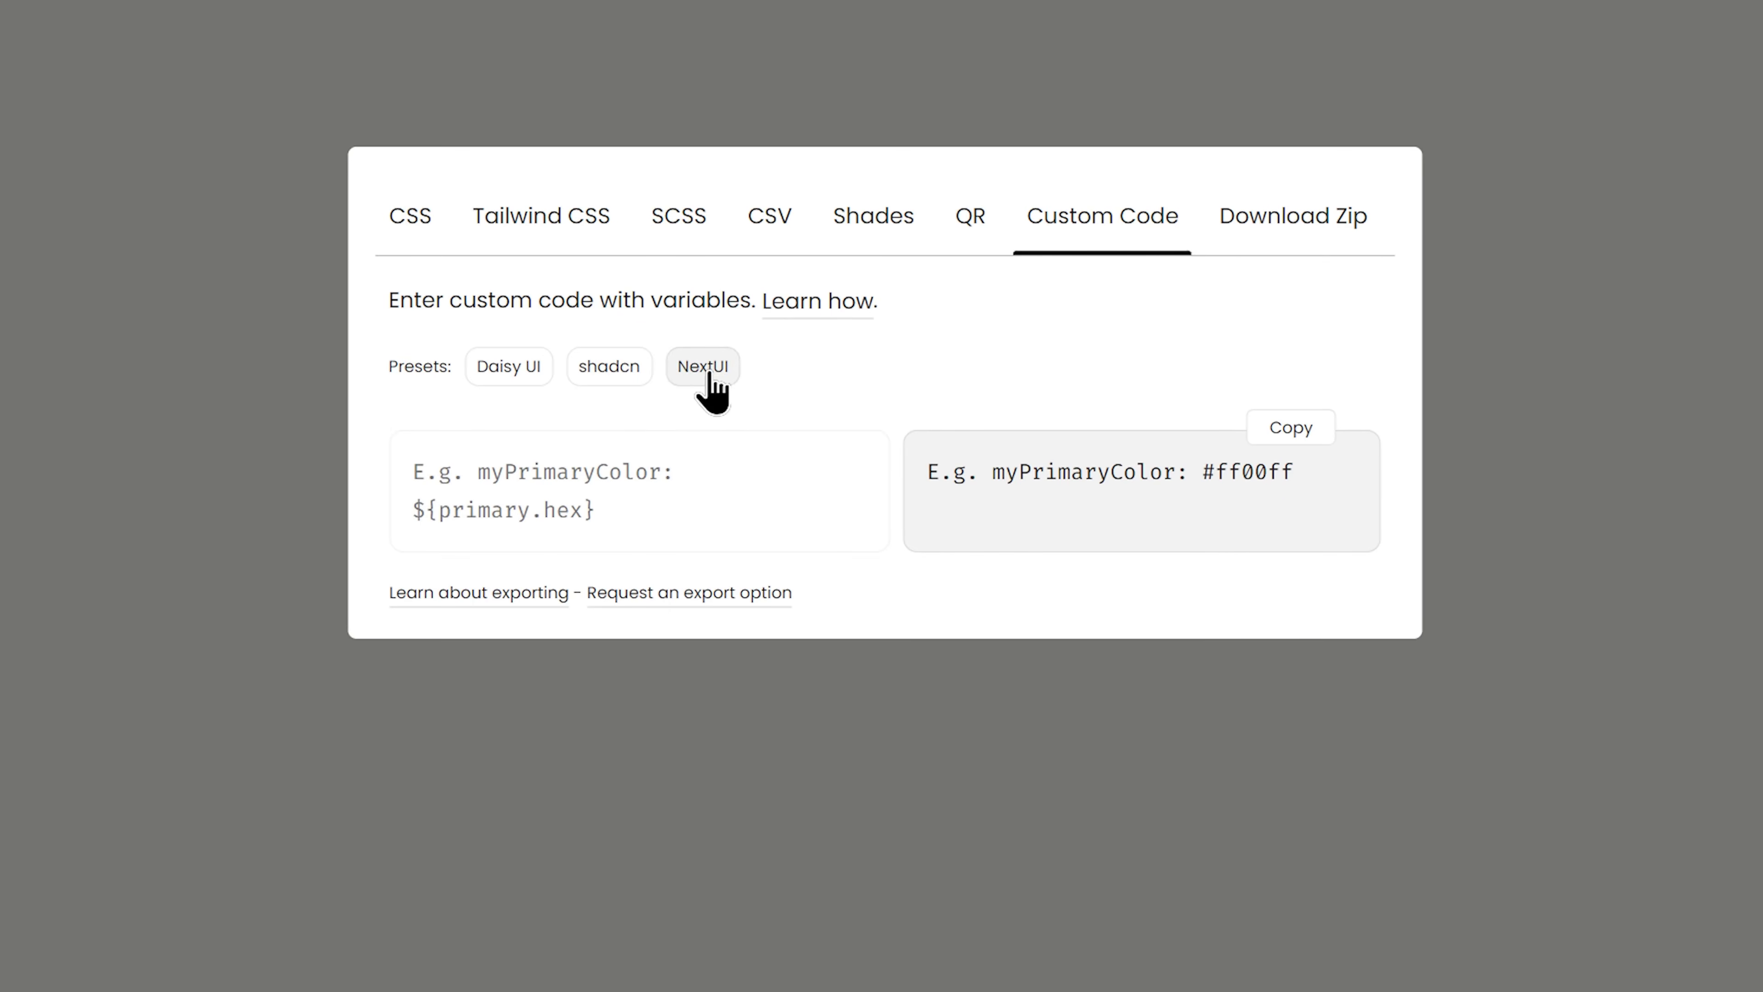
left_click(527, 366)
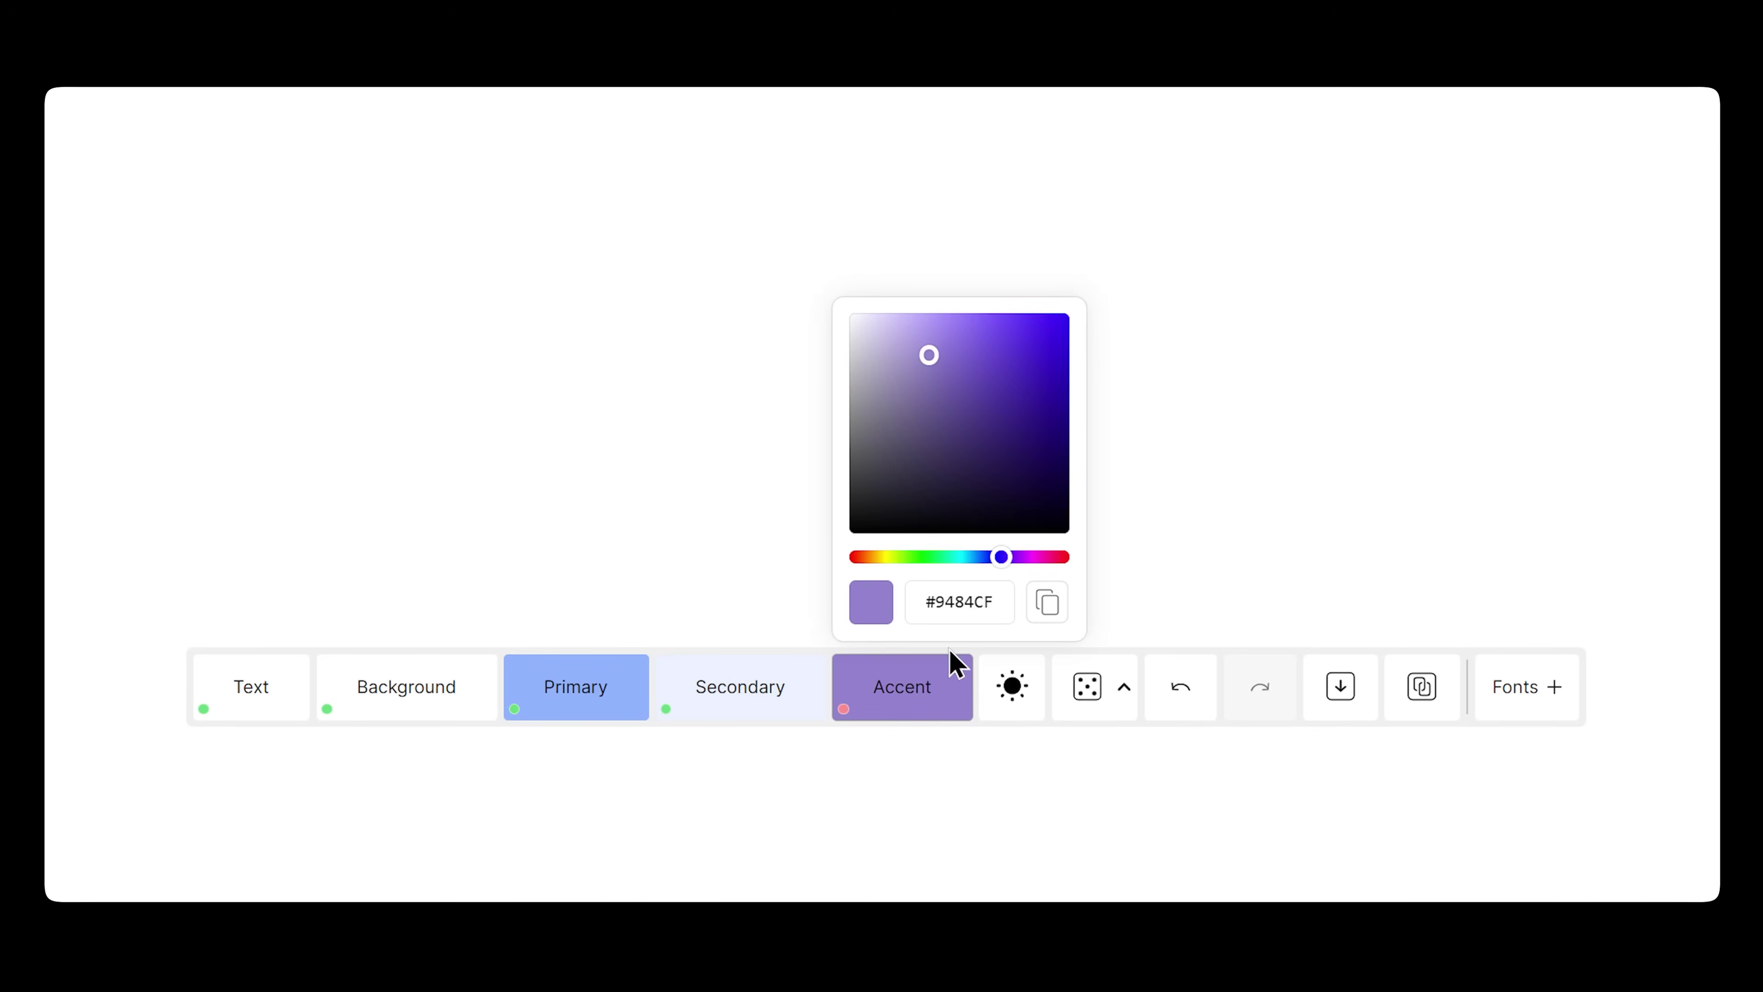
Shift the accent hue from violet toward cyan, show it in HSL, and start the eyedropper.
left_click_drag(1000, 559, 962, 549)
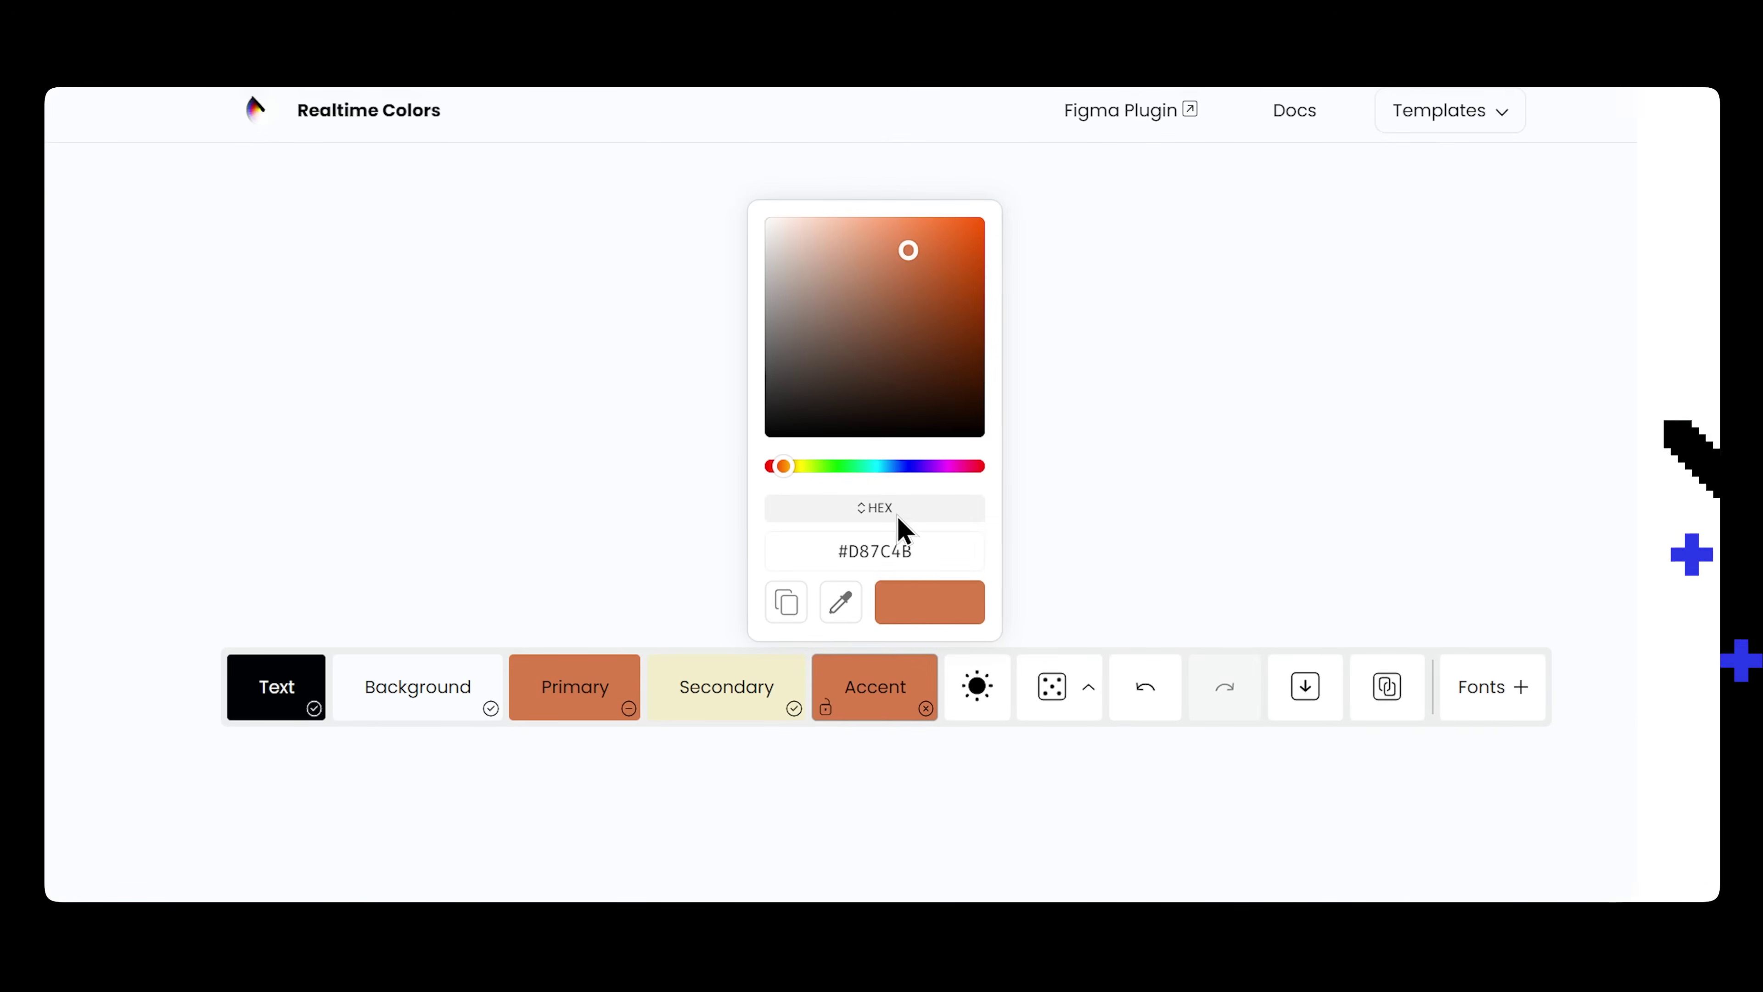
left_click(907, 507)
left_click(908, 507)
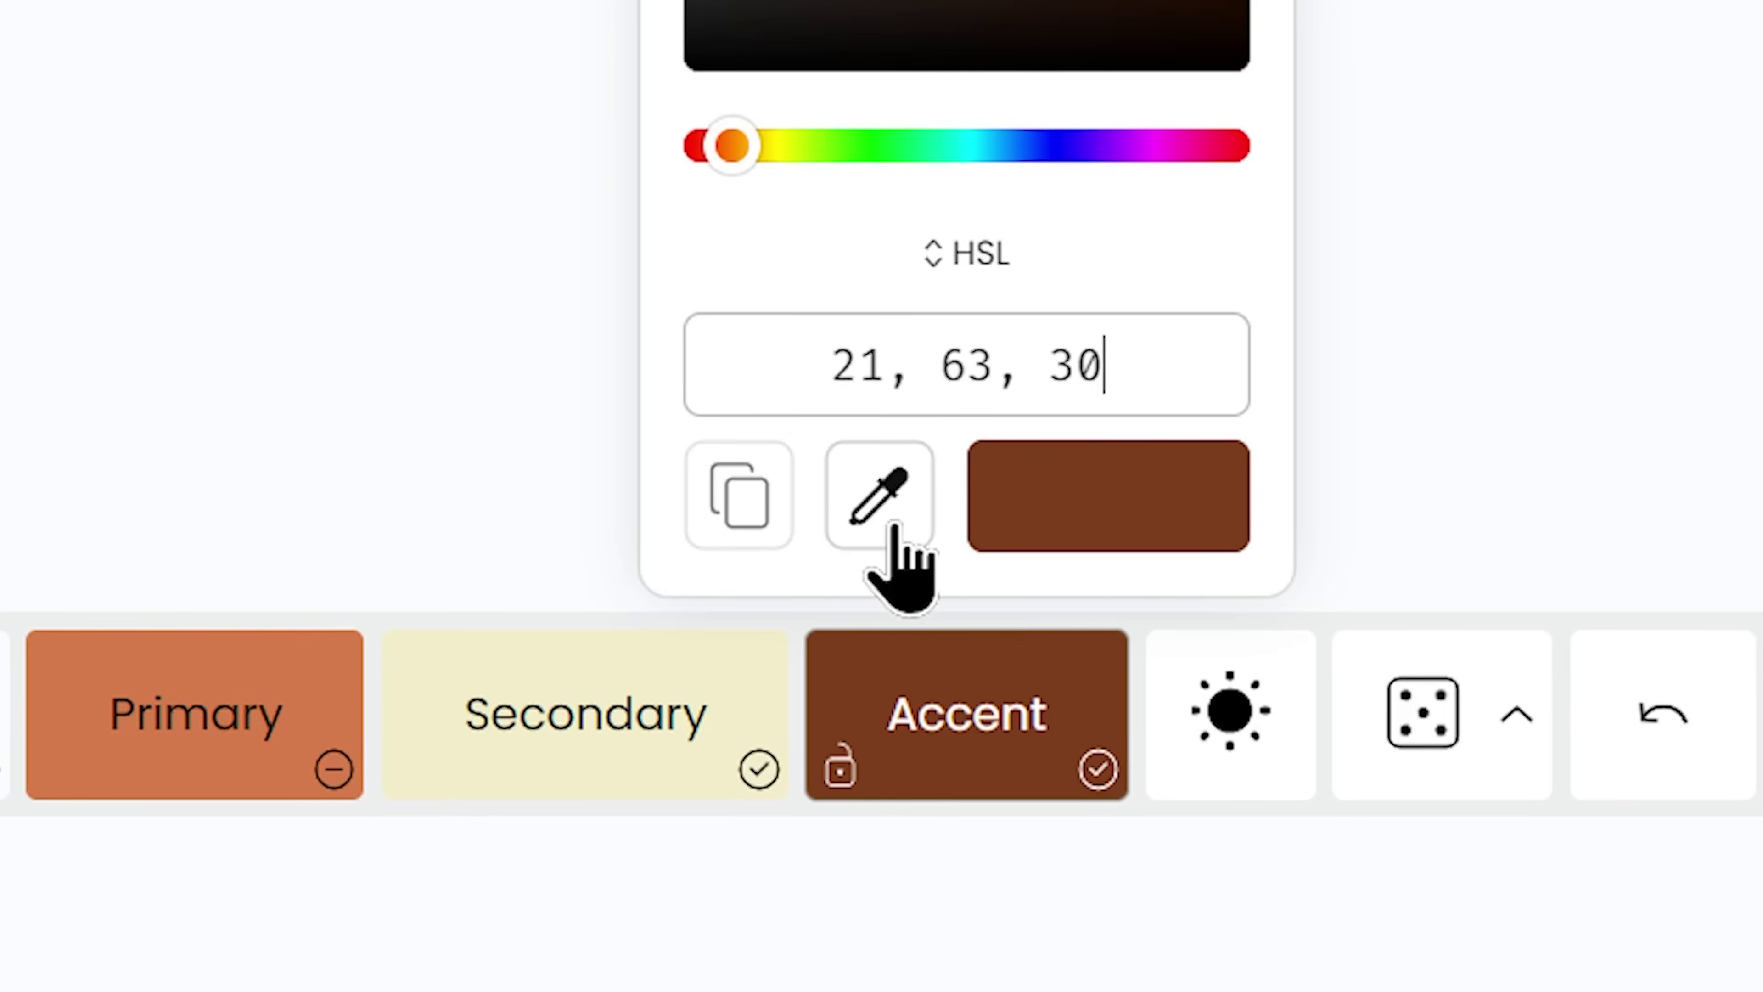
left_click(895, 526)
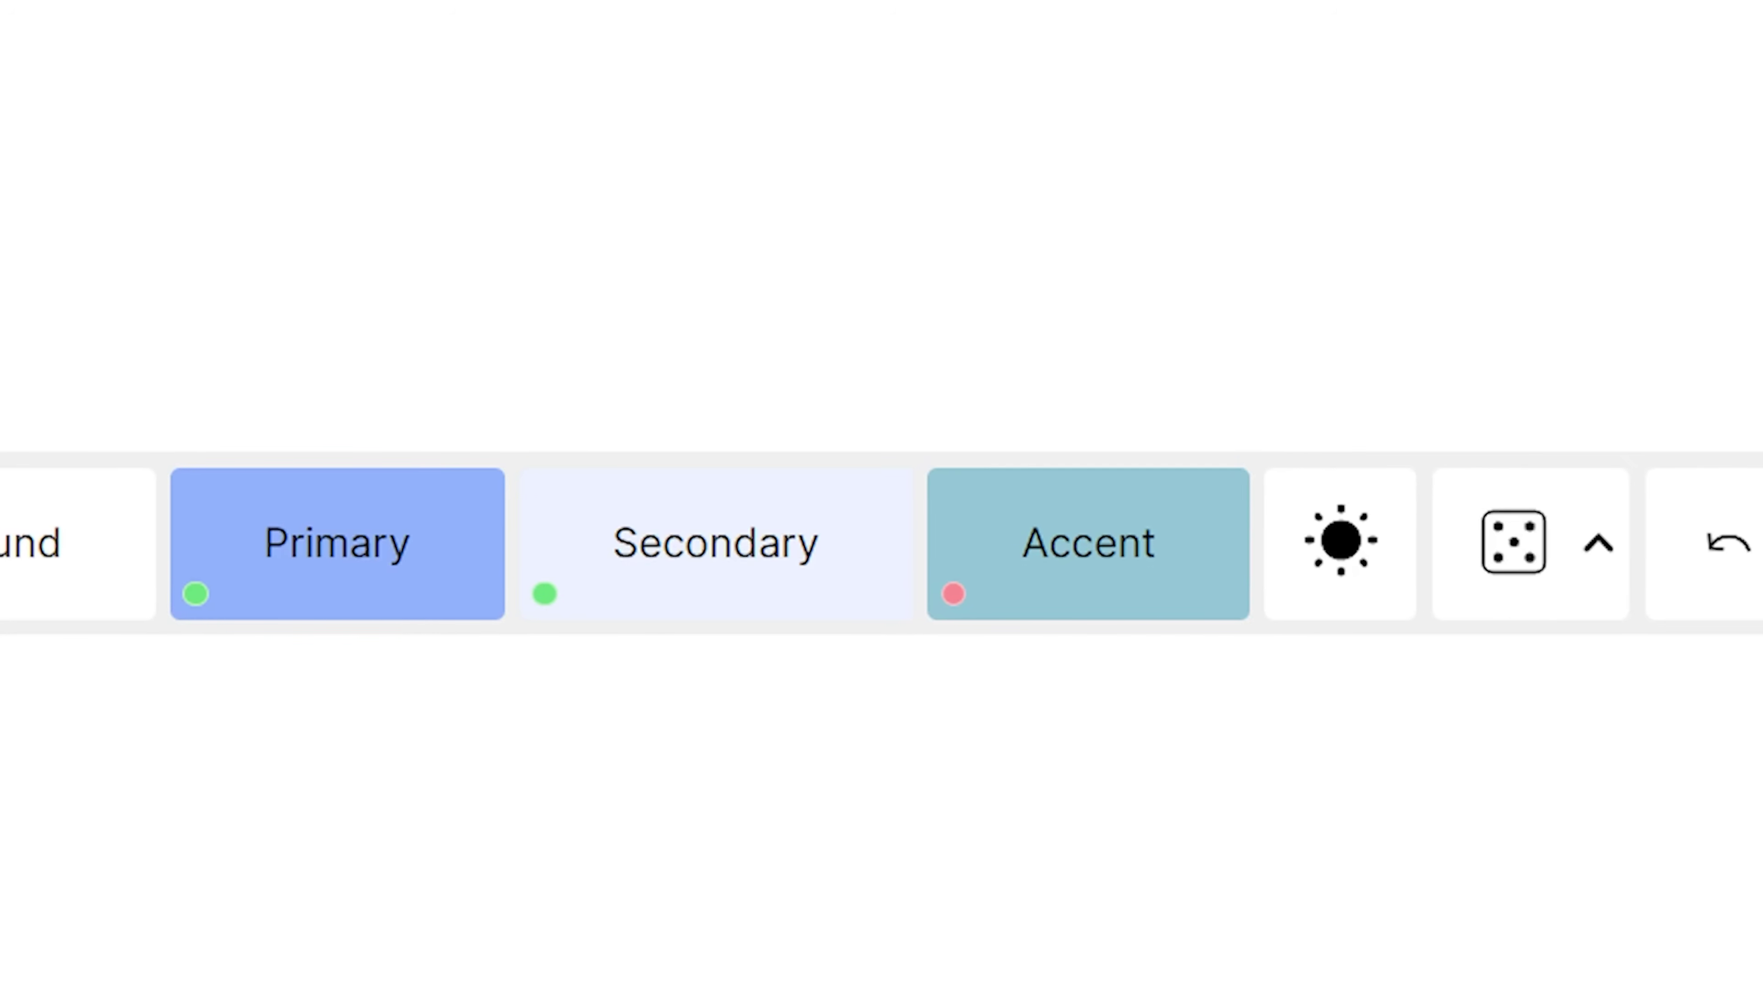
Randomize the palette five times, ending on a muted grey-green palette.
left_click(1503, 559)
left_click(1510, 555)
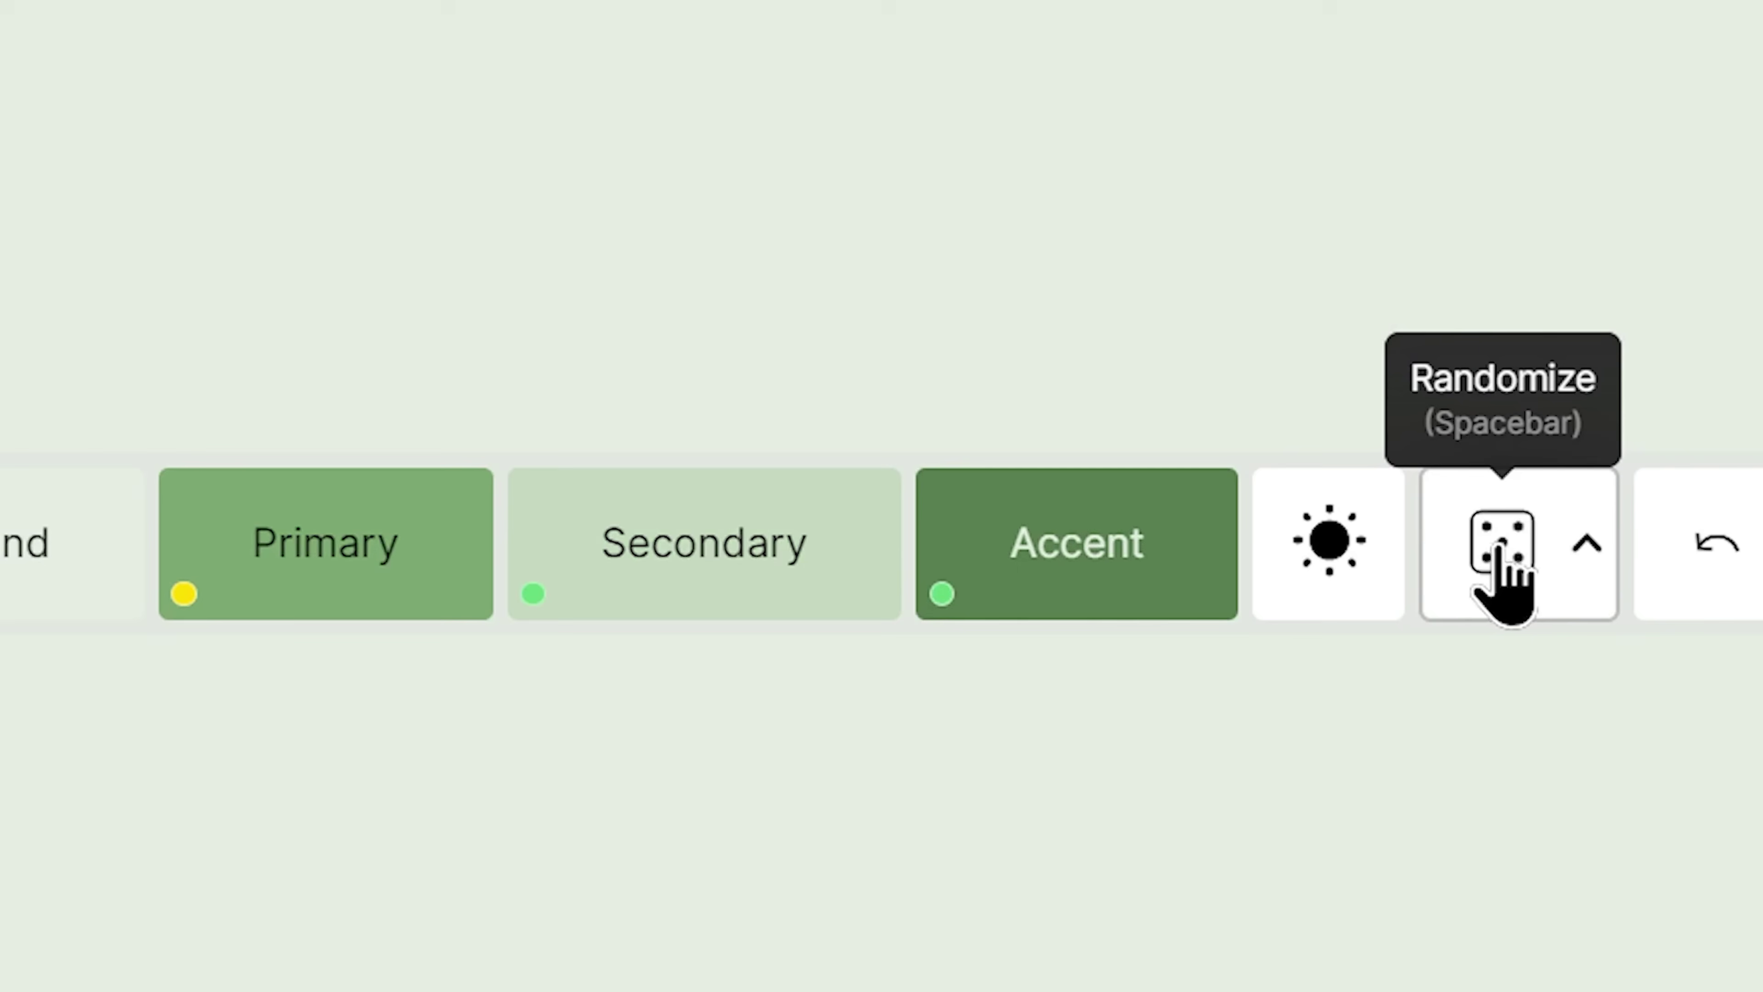
left_click(1500, 555)
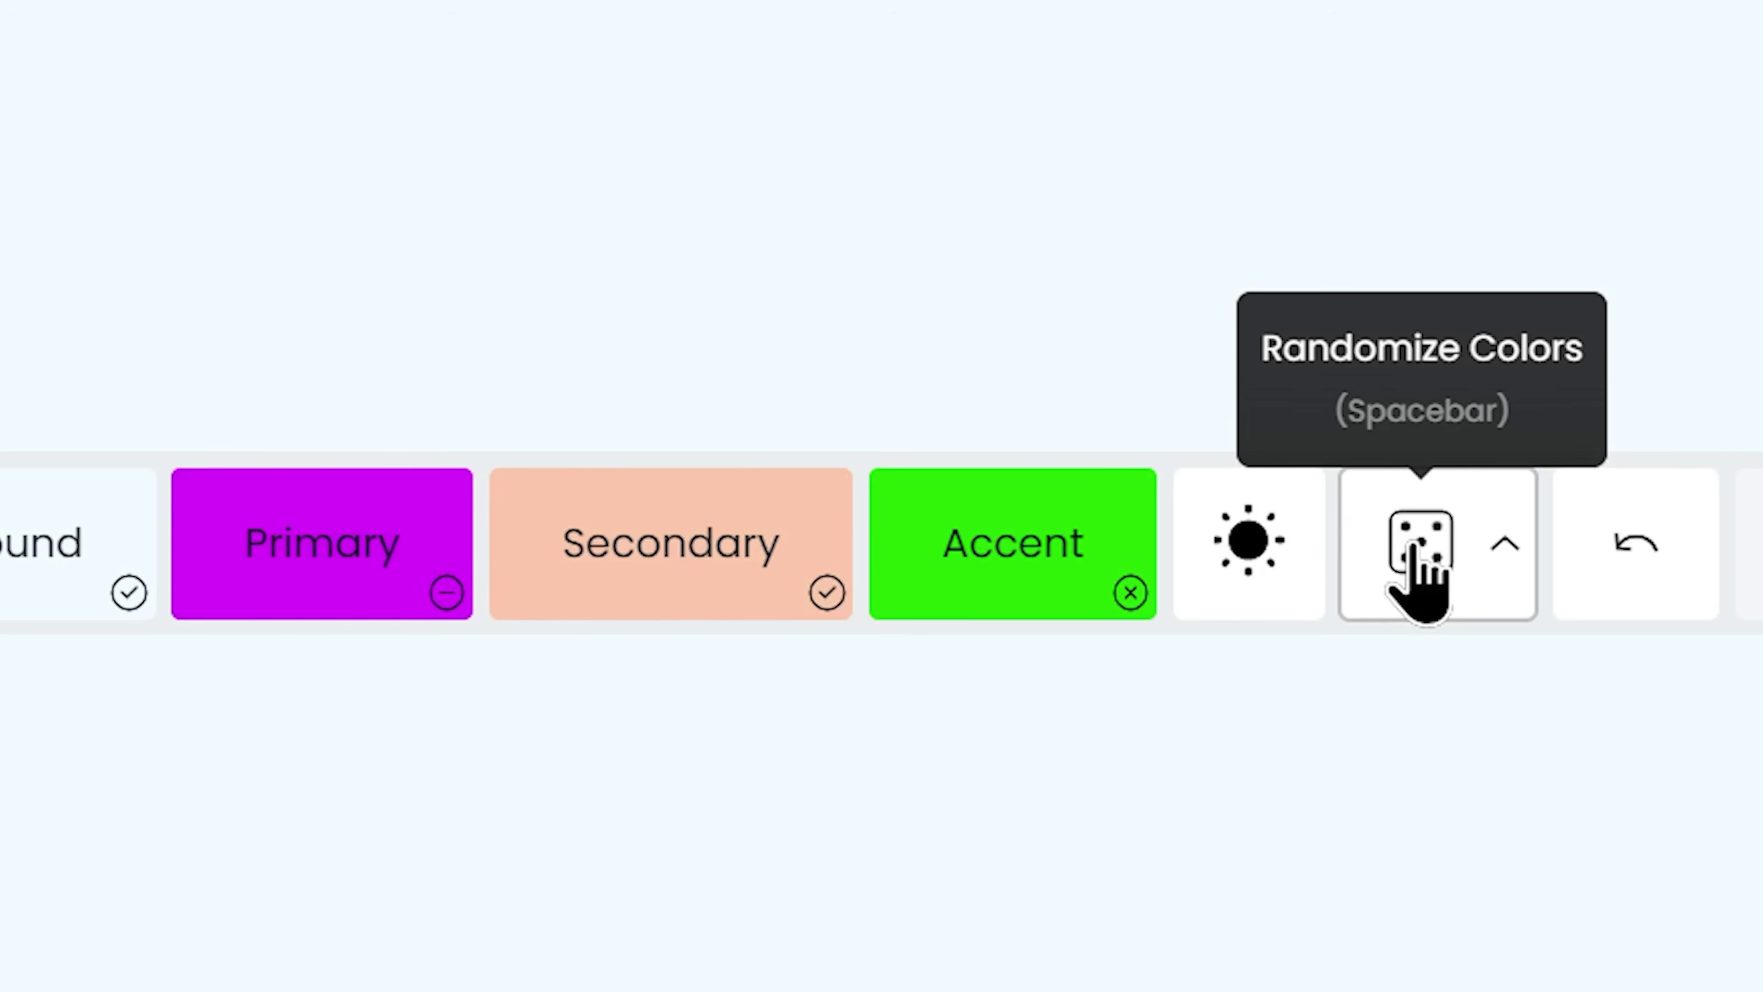
left_click(1414, 548)
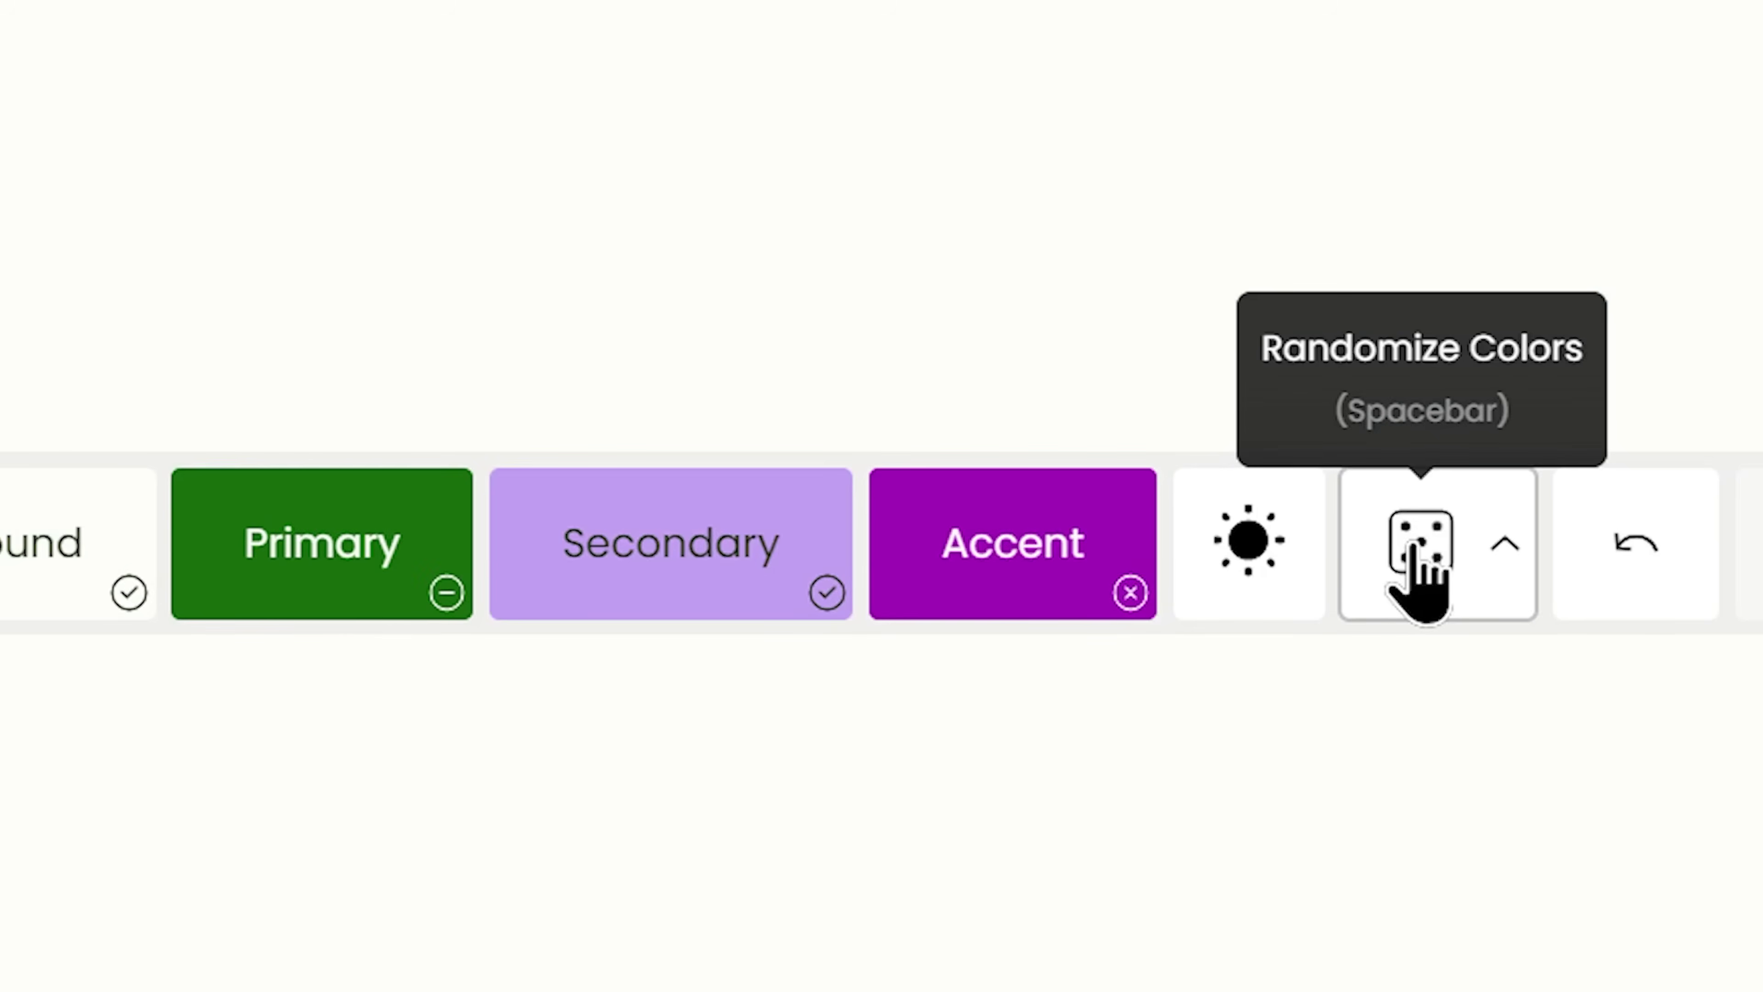
left_click(1414, 549)
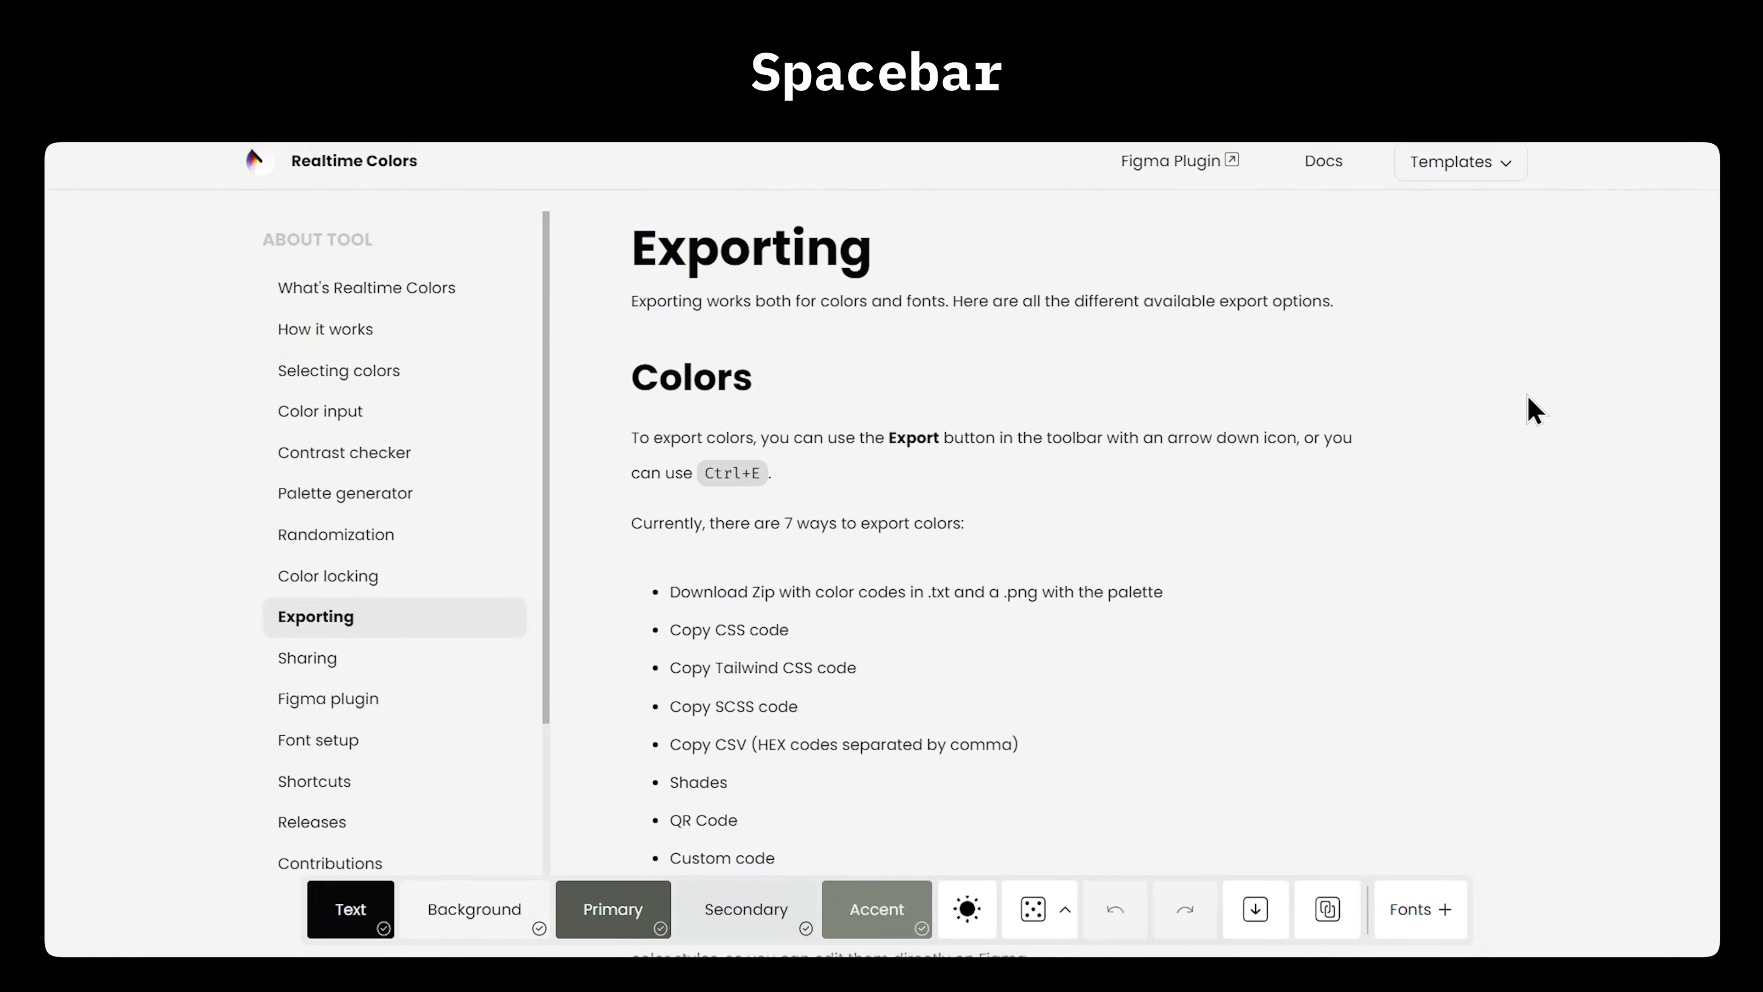
Cycle random palettes to a magenta one, make it dark, and open its CSS hex export (--accent: #f316ad).
key("space")
key("space")
key("space")
key("ctrl+z")
key("ctrl+y")
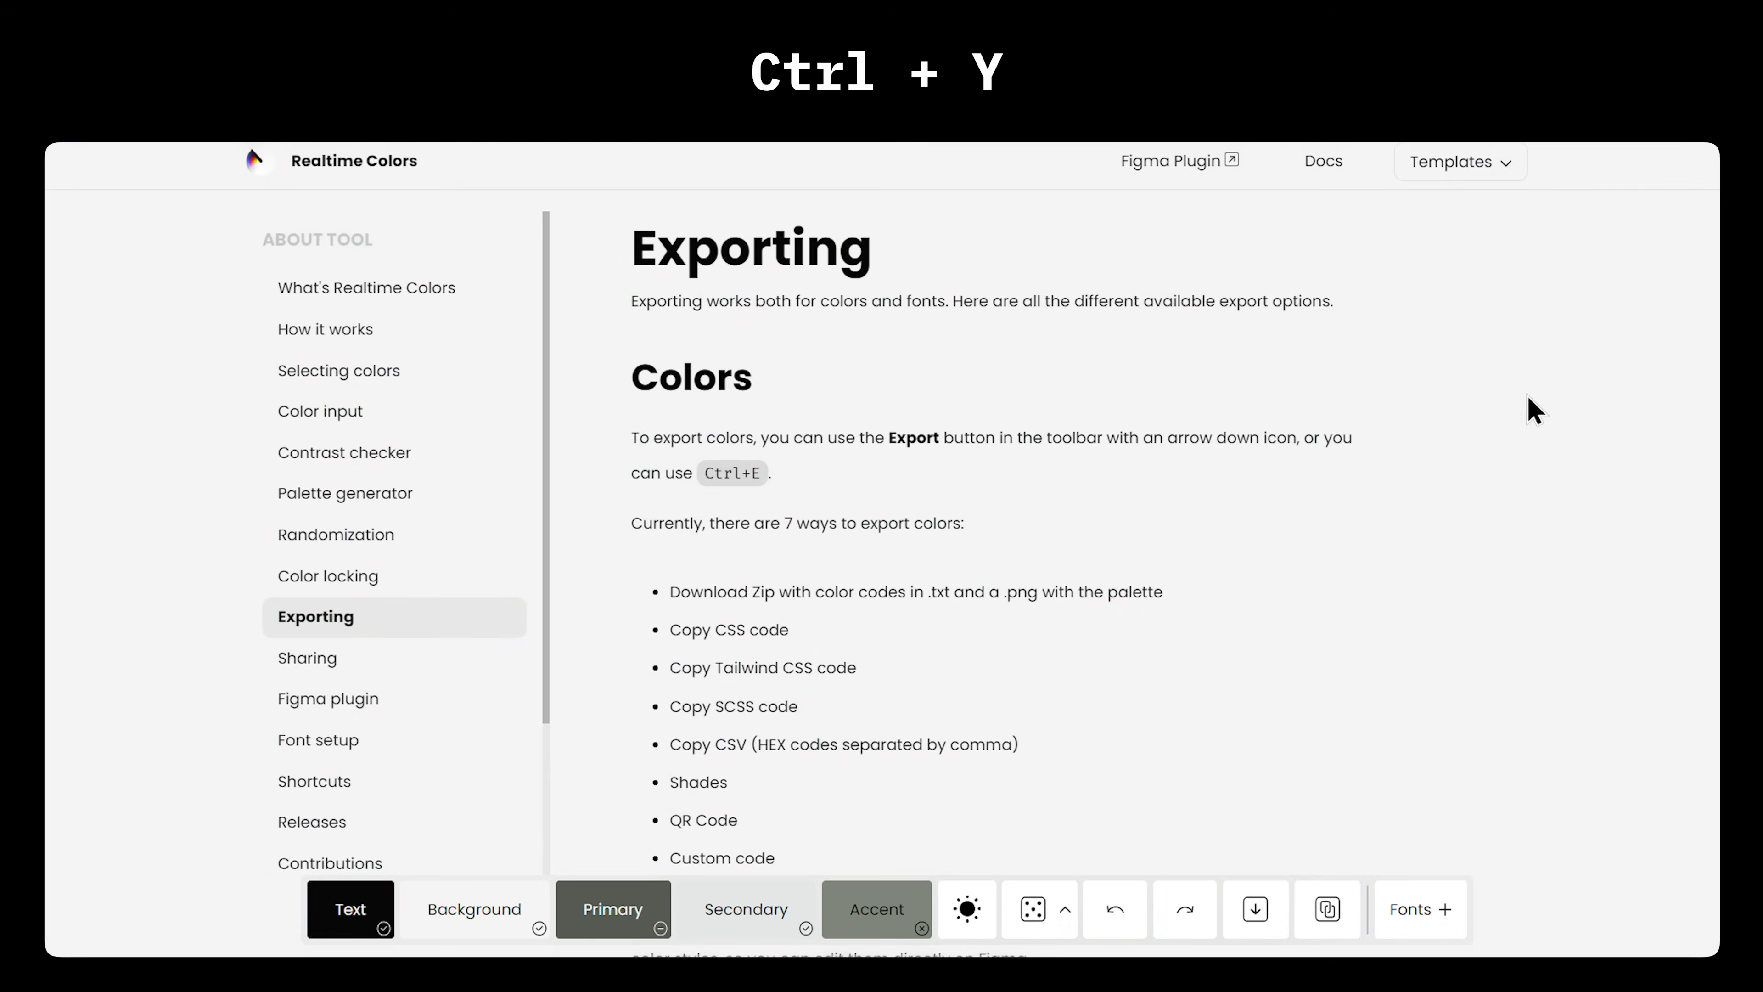
key("ctrl+y")
key("alt+t")
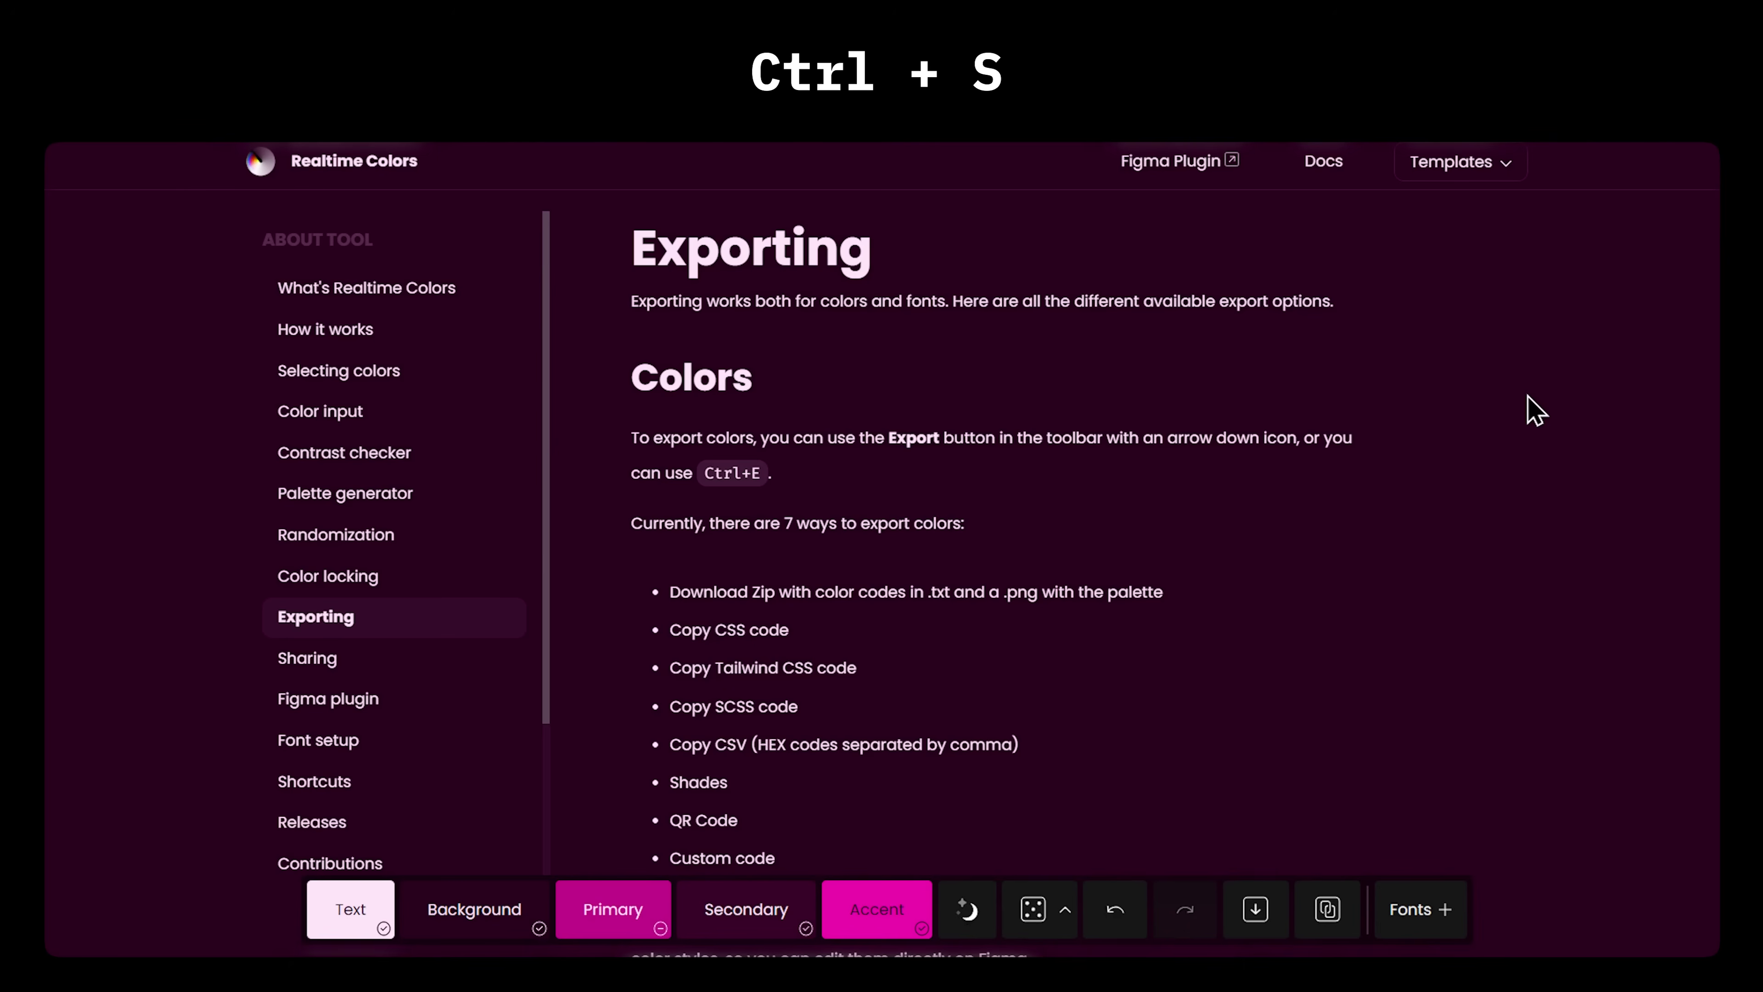
key("ctrl+e")
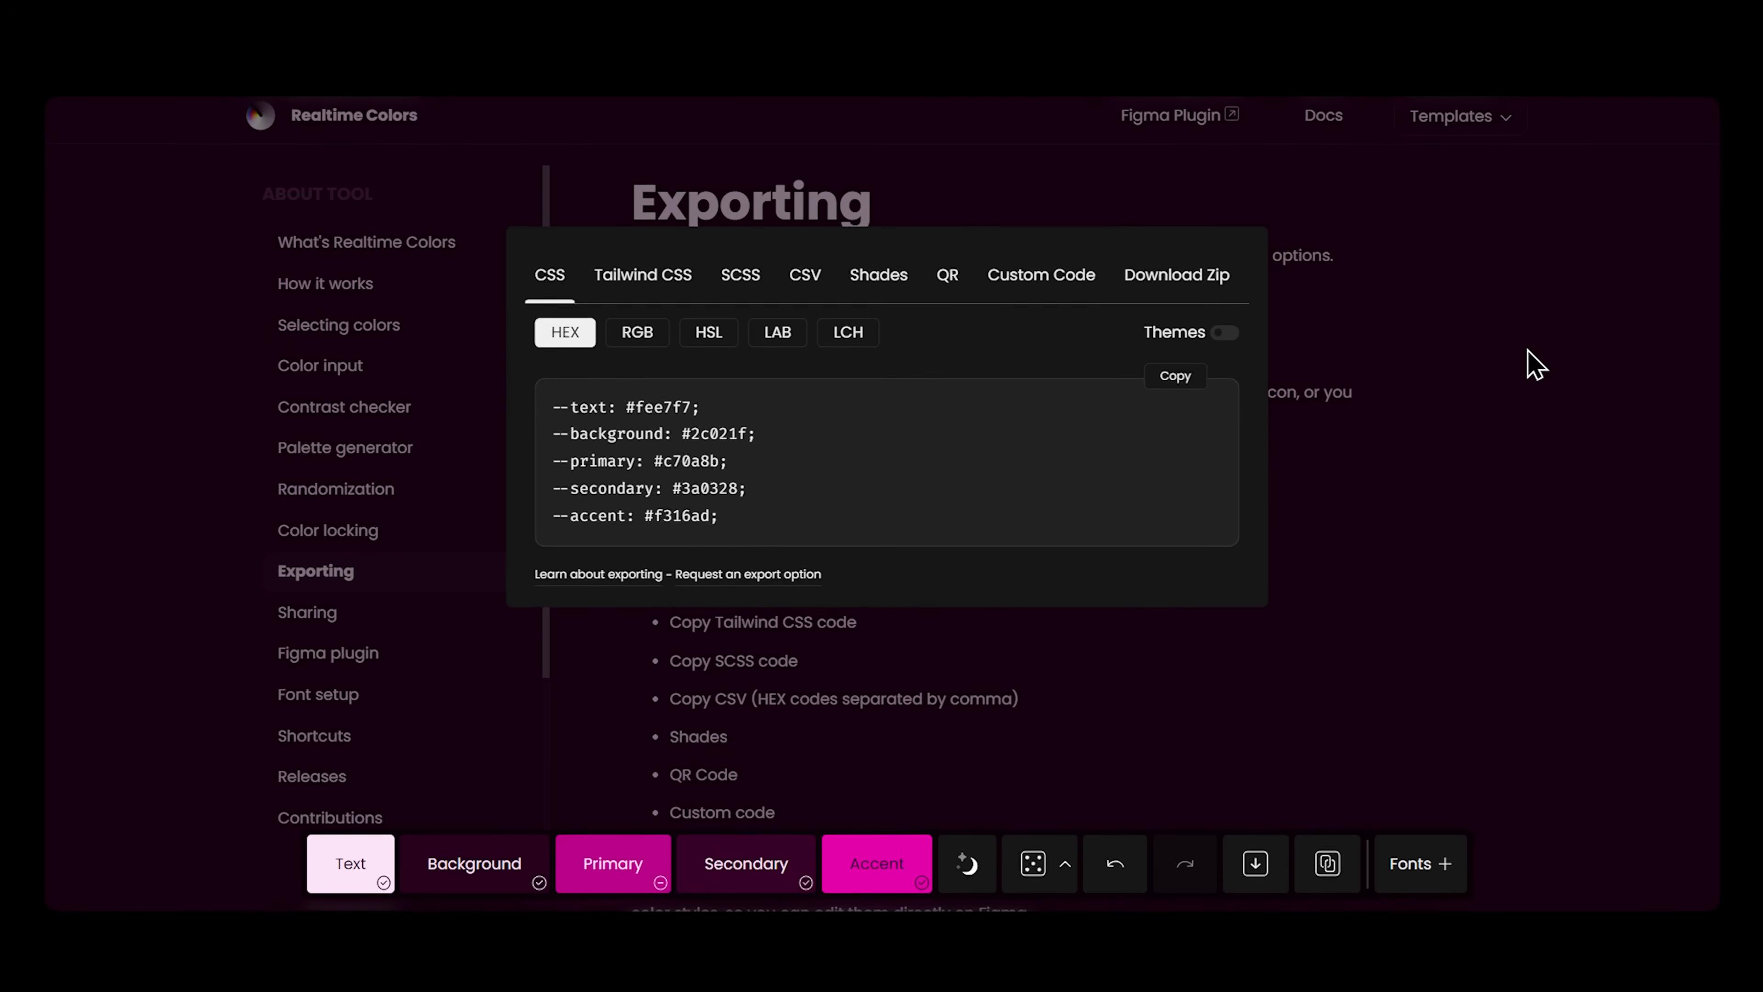